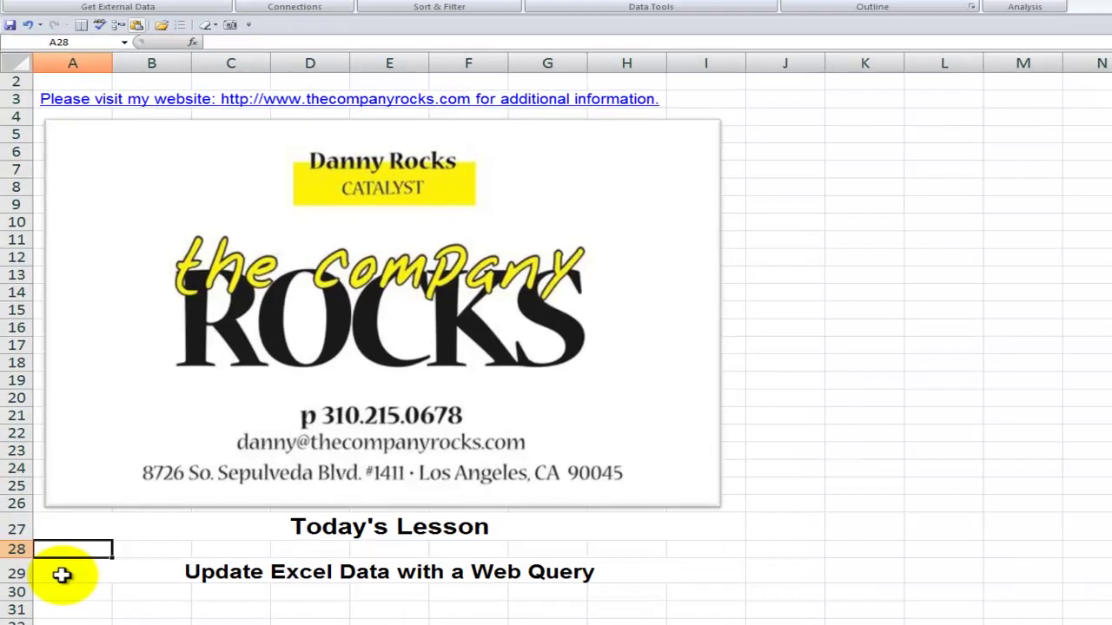
- Review the Yahoo Finance market update page in the browser and copy its web address
{"action": "left_click", "coordinate": [39, 511]}
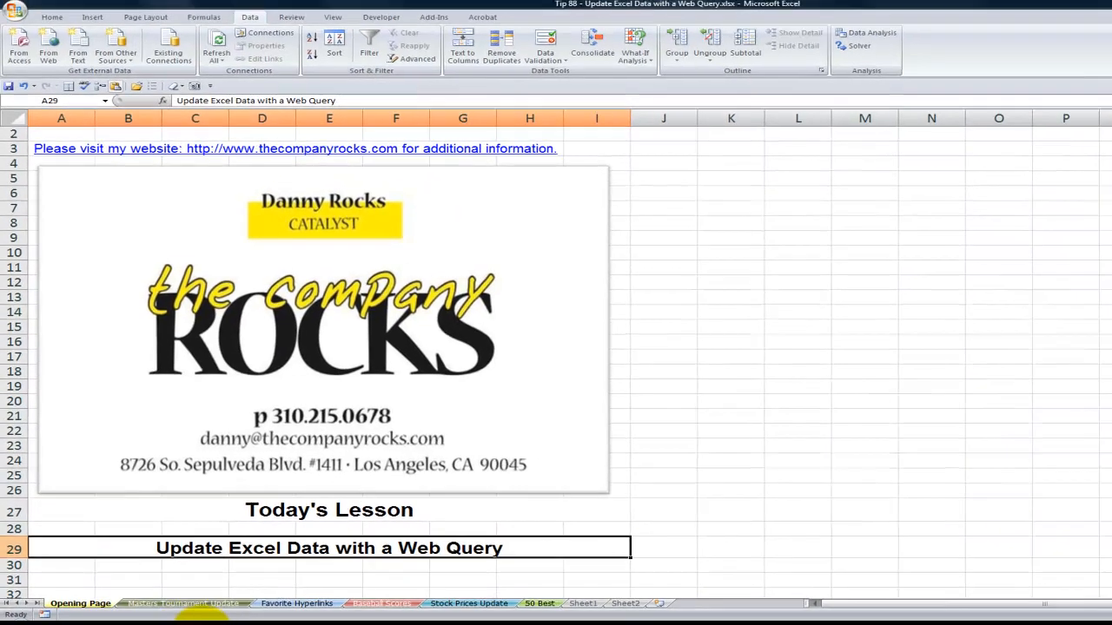
{"action": "left_click", "coordinate": [209, 613]}
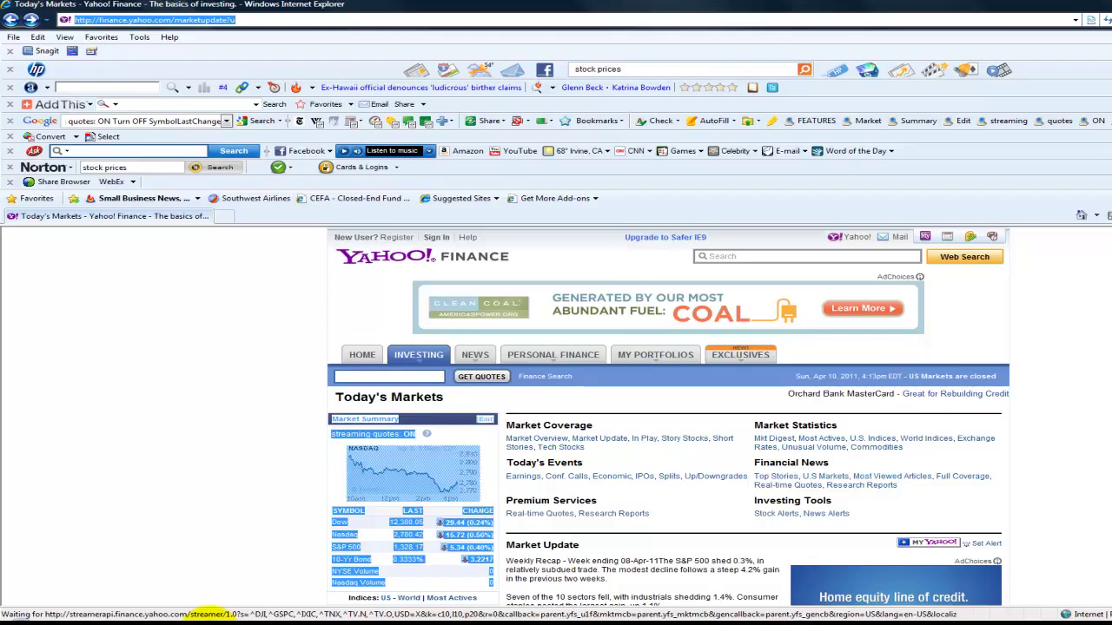
{"action": "left_click", "coordinate": [218, 447]}
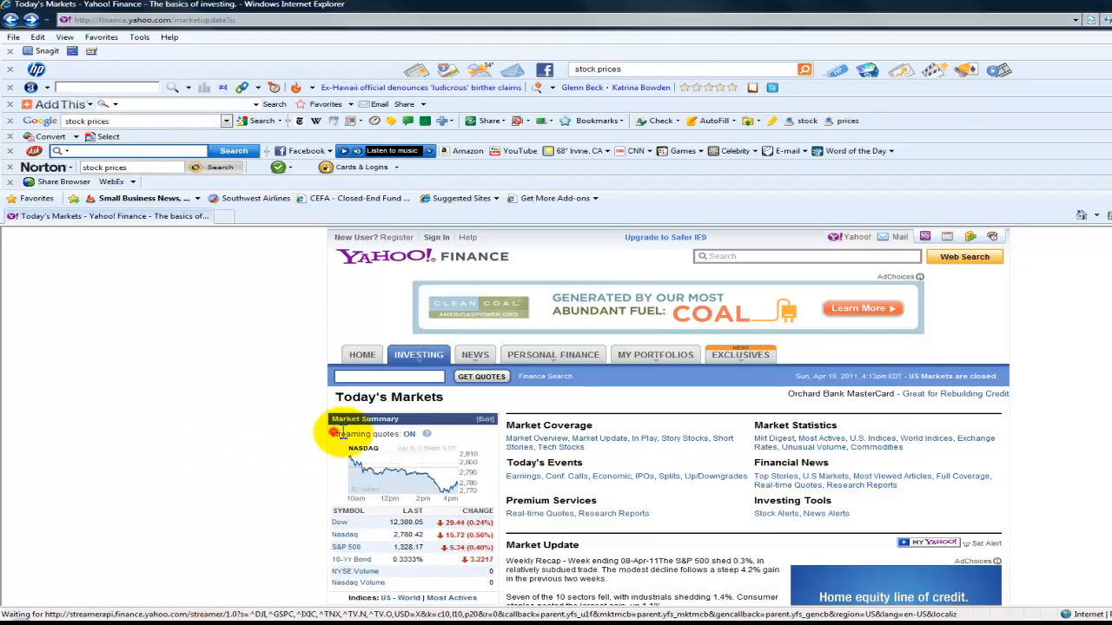
{"action": "left_click_drag", "start_coordinate": [334, 427], "coordinate": [519, 594]}
{"action": "left_click", "coordinate": [537, 597]}
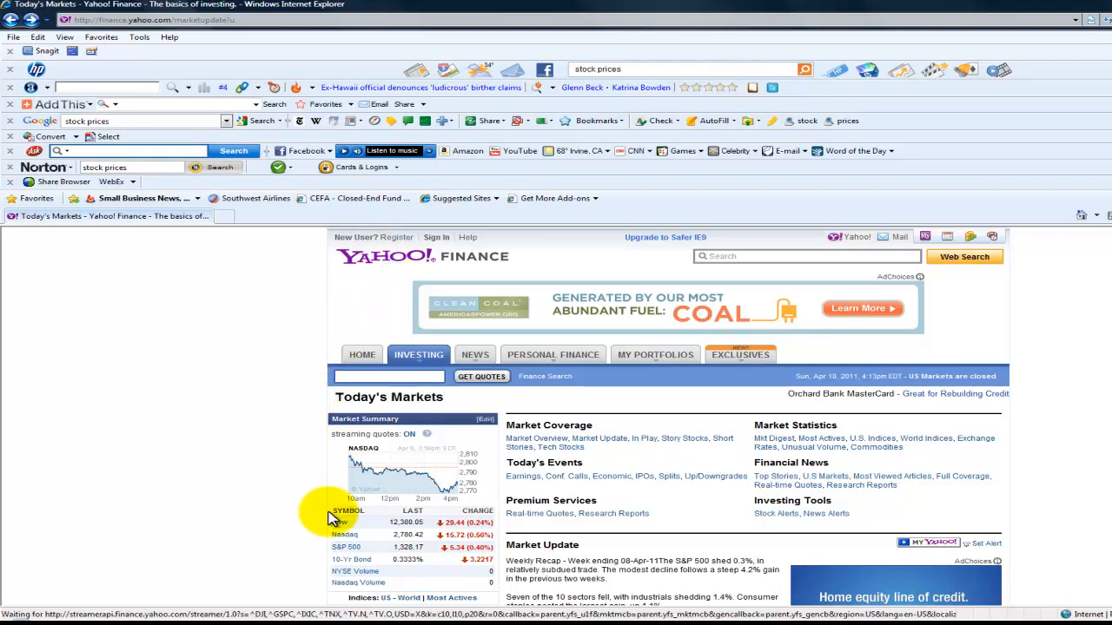
{"action": "left_click_drag", "start_coordinate": [330, 510], "coordinate": [444, 534]}
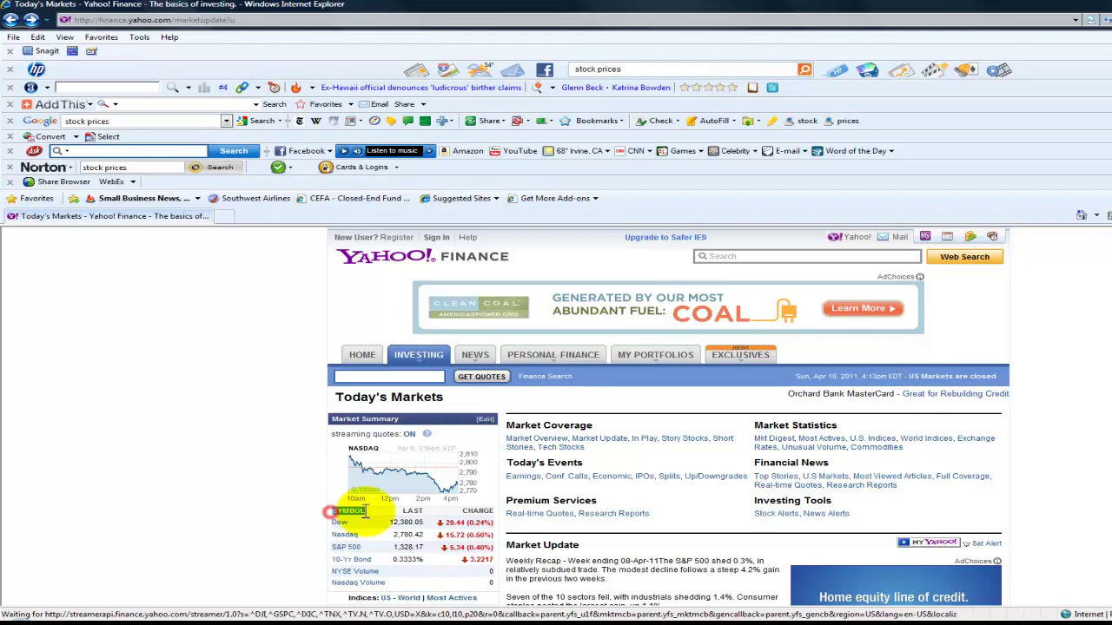
{"action": "left_click", "coordinate": [304, 497]}
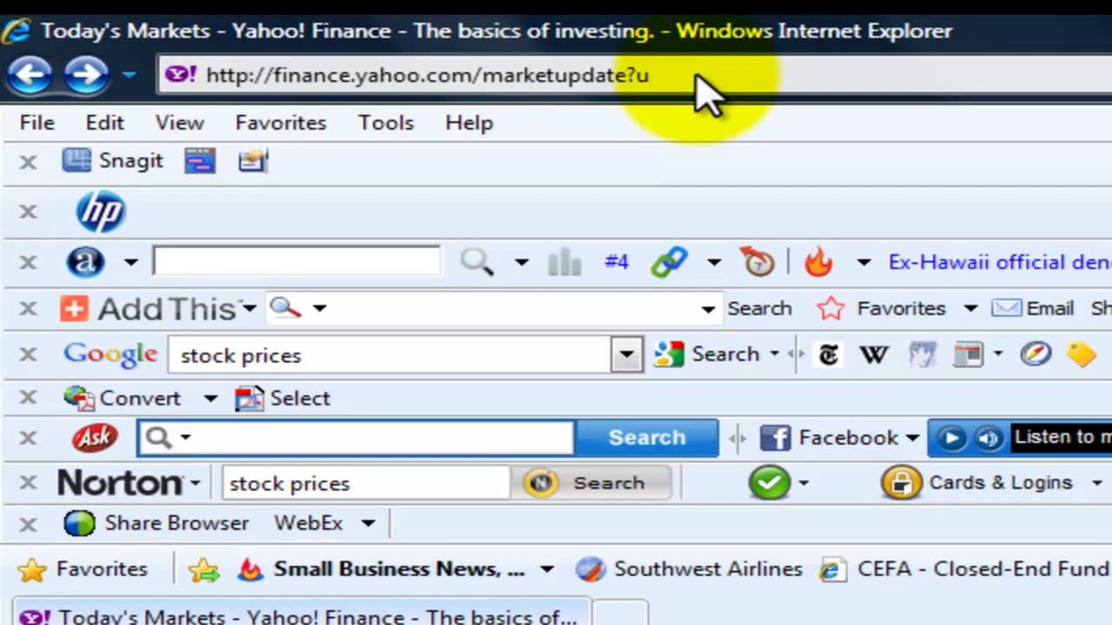
{"action": "left_click", "coordinate": [252, 19]}
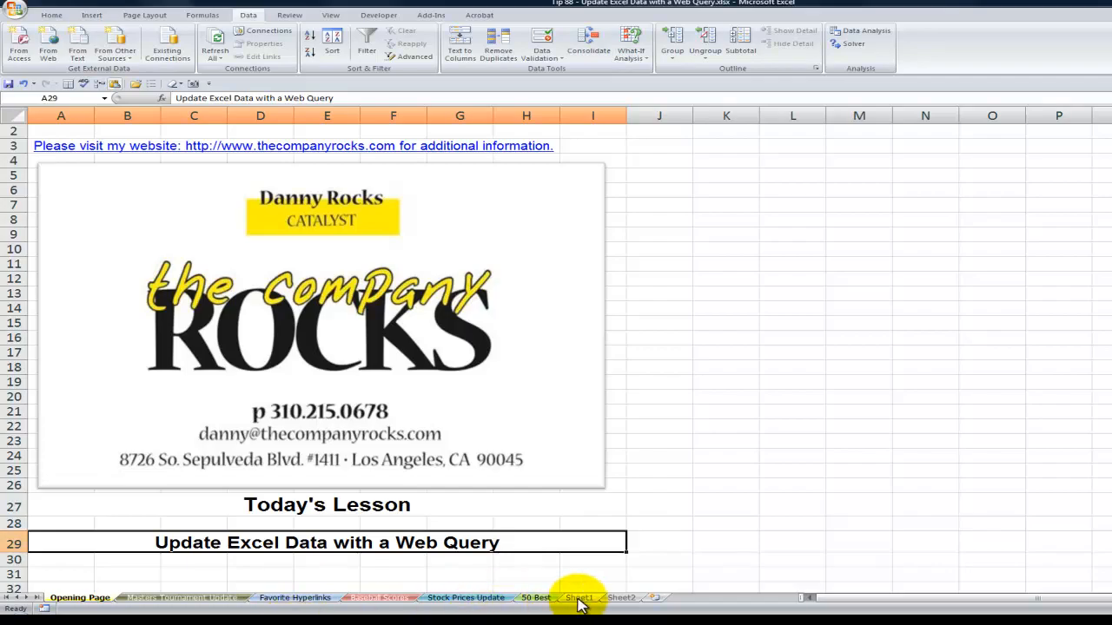
- Switch to the blank worksheet Sheet1 and show the Data ribbon's external data commands
{"action": "left_click", "coordinate": [579, 598]}
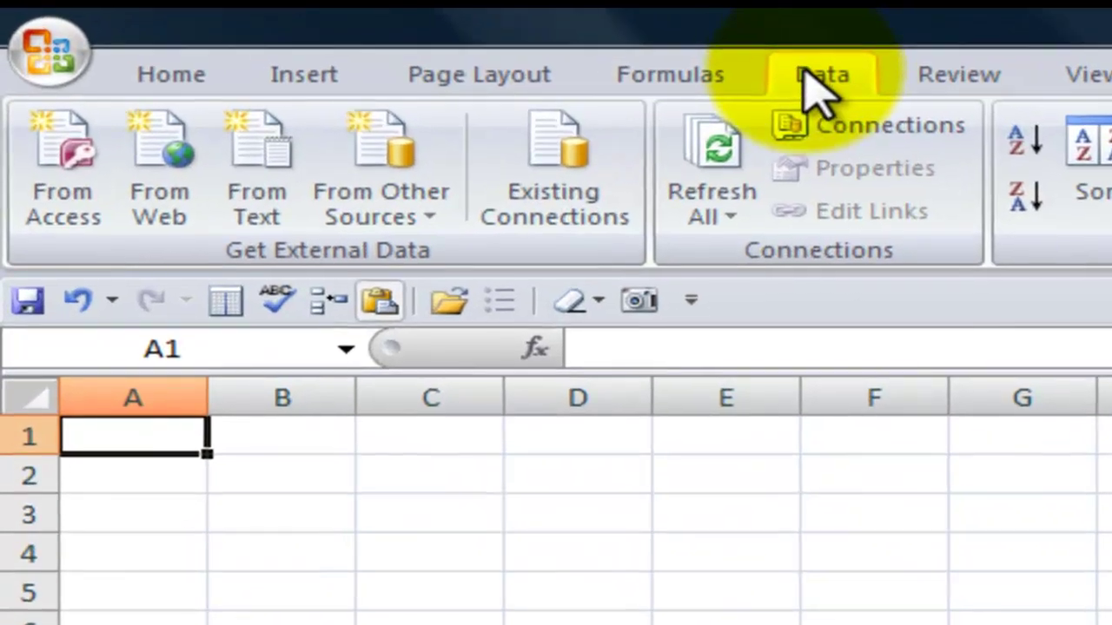
{"action": "left_click", "coordinate": [271, 19]}
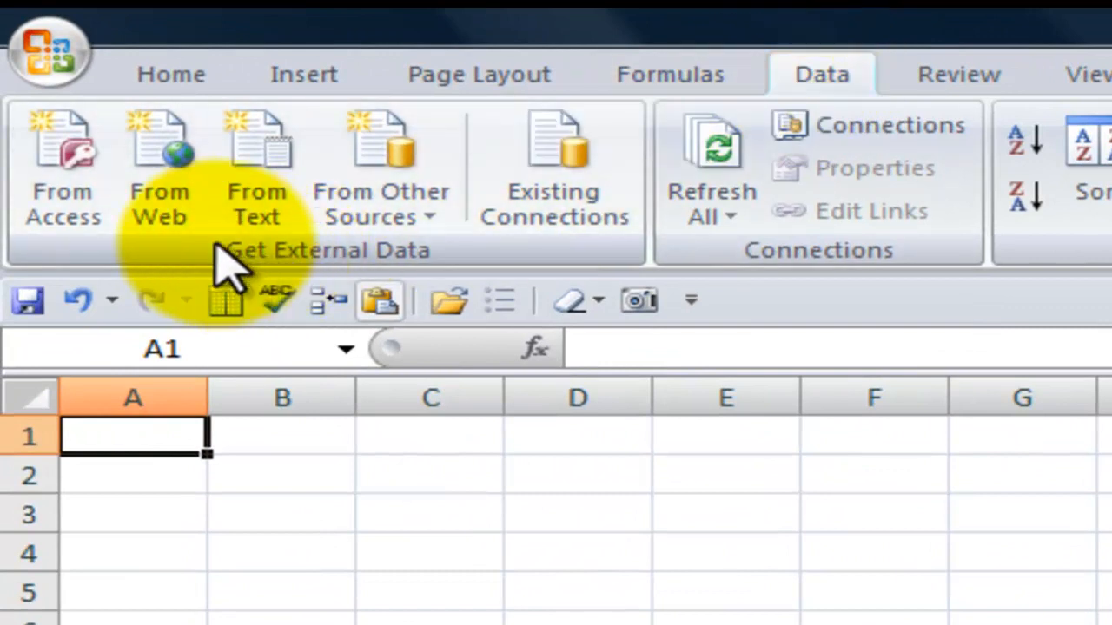
- Start a new web query, replace the Google address with the Yahoo Finance URL and load the page
{"action": "left_click", "coordinate": [154, 209]}
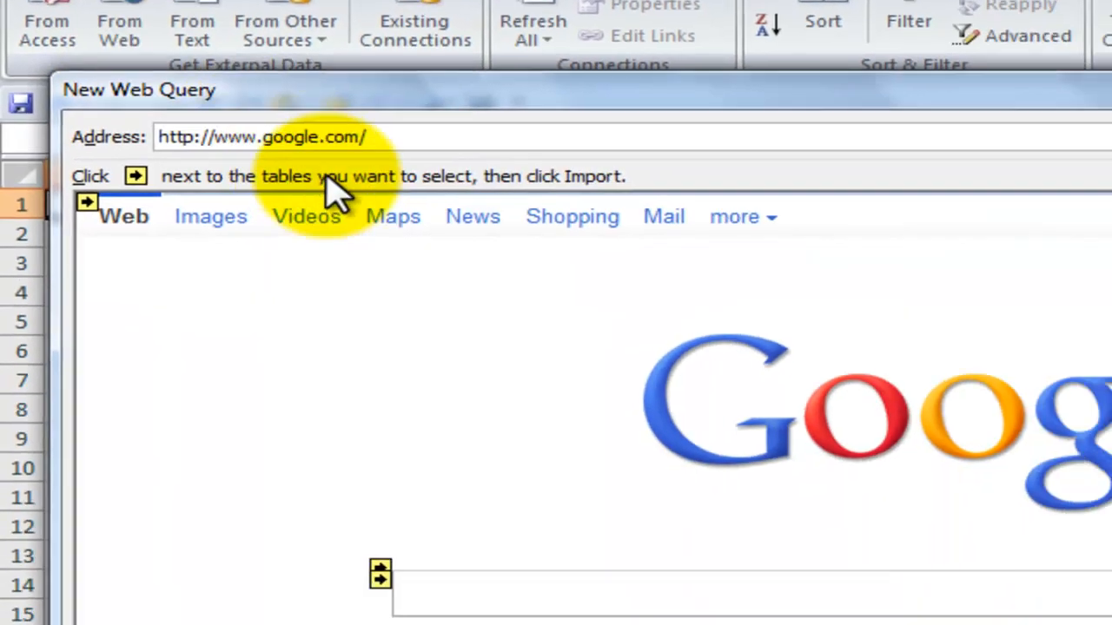
{"action": "left_click", "coordinate": [393, 88]}
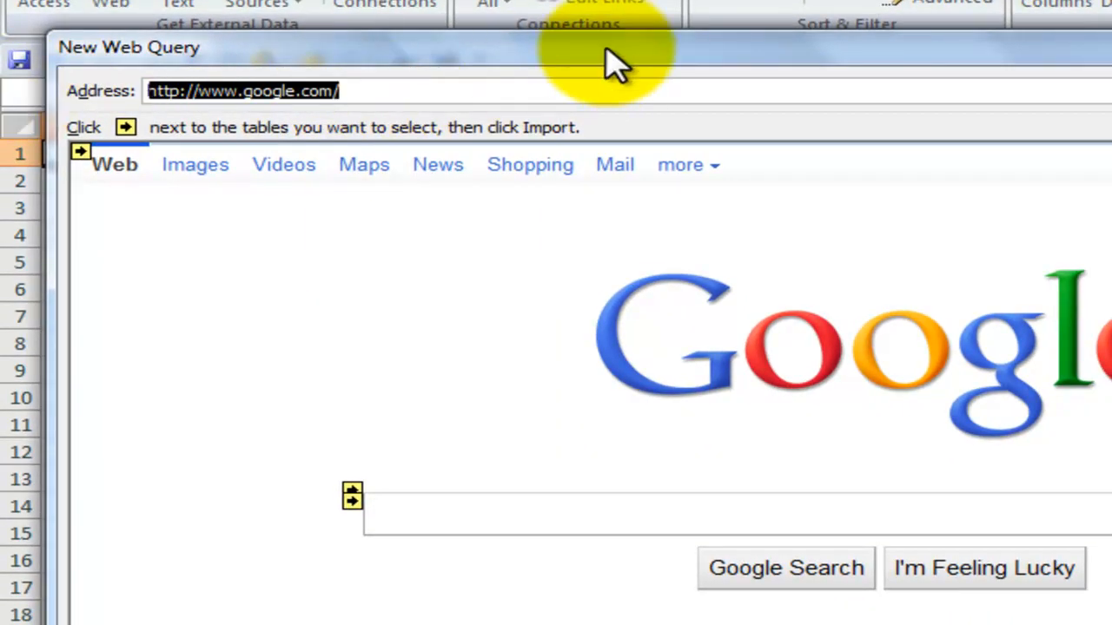
{"action": "key", "text": "Delete"}
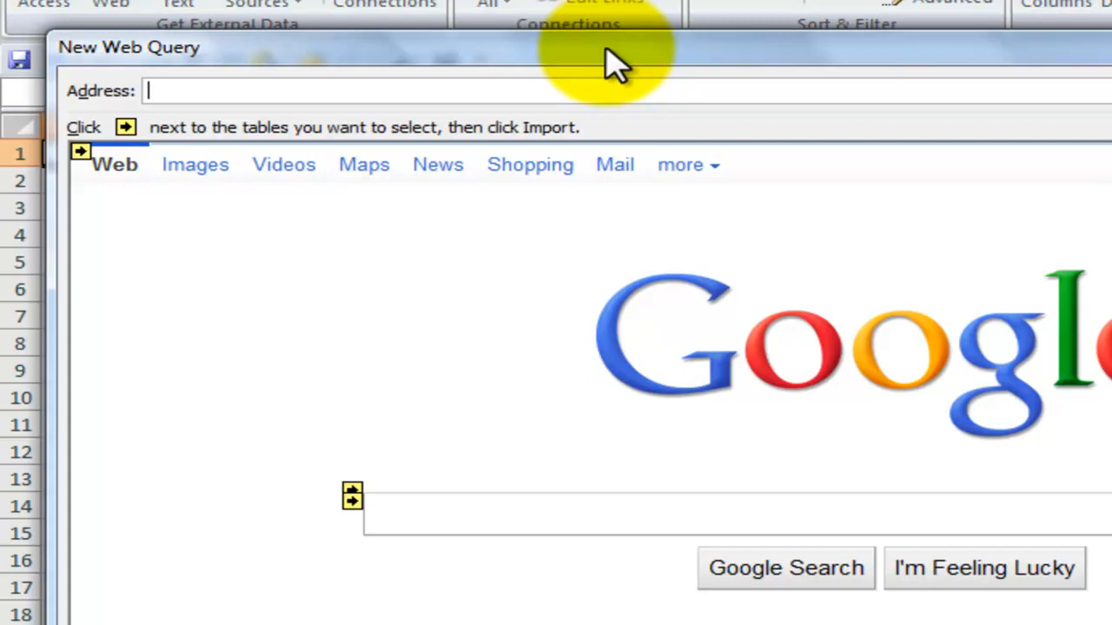
{"action": "right_click", "coordinate": [276, 87]}
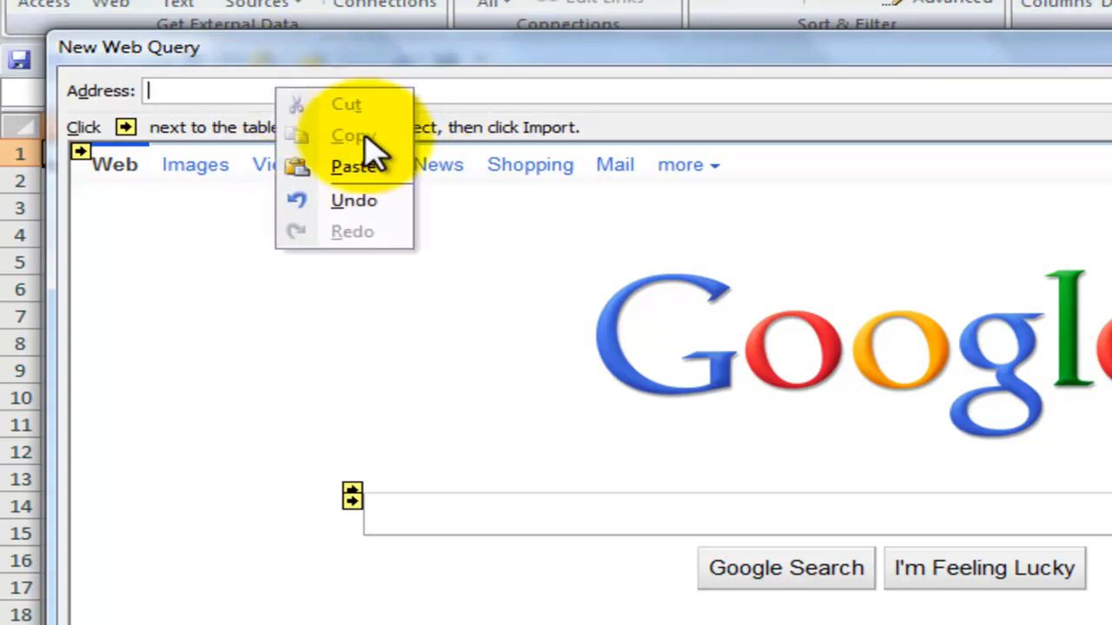
{"action": "left_click", "coordinate": [352, 166]}
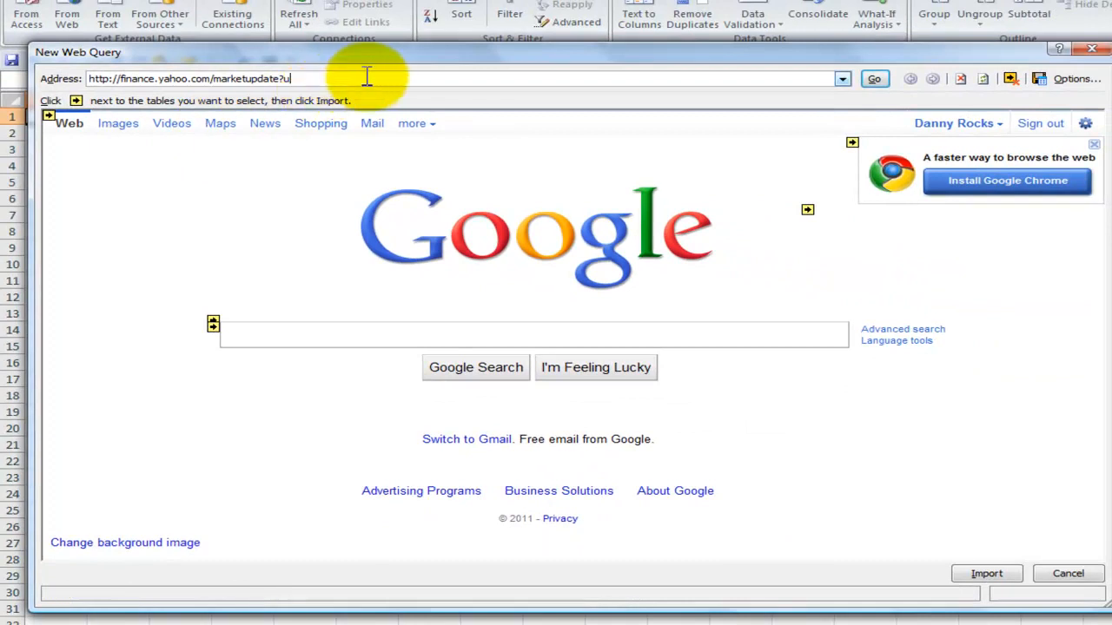
{"action": "left_click", "coordinate": [876, 80]}
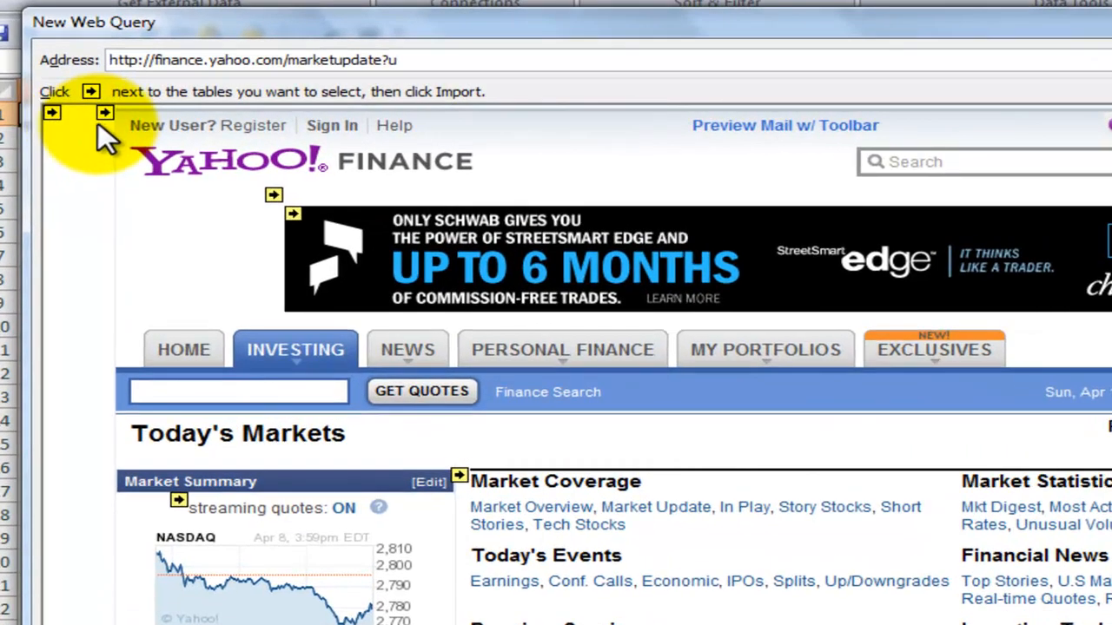
- Mark the streaming quotes, index quotes and Advances & Declines tables for import
{"action": "left_click", "coordinate": [177, 501]}
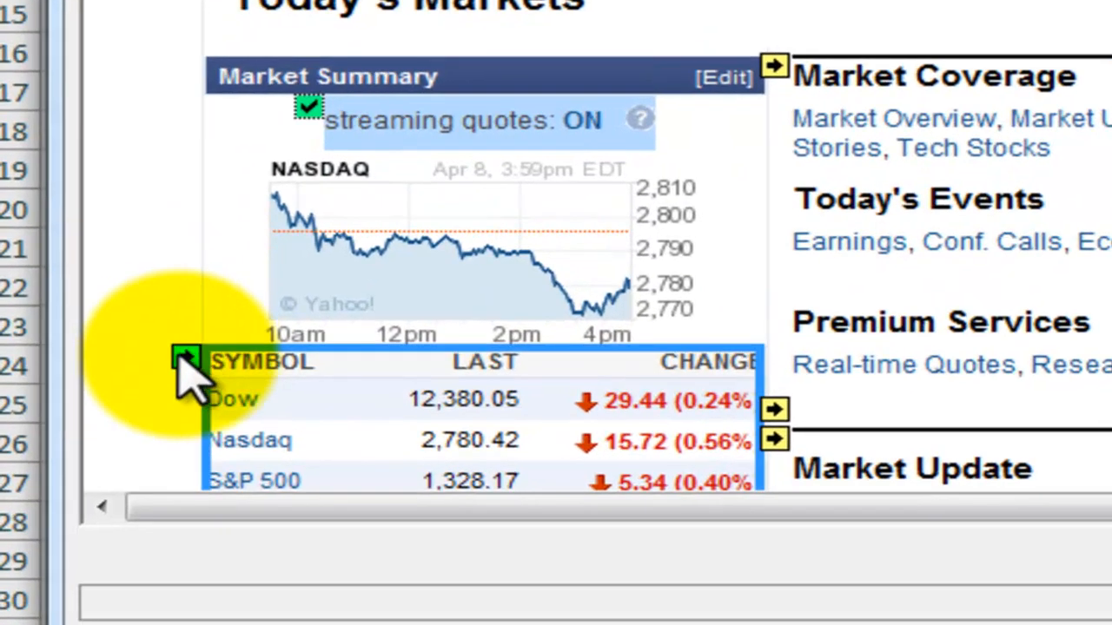
{"action": "left_click", "coordinate": [184, 358]}
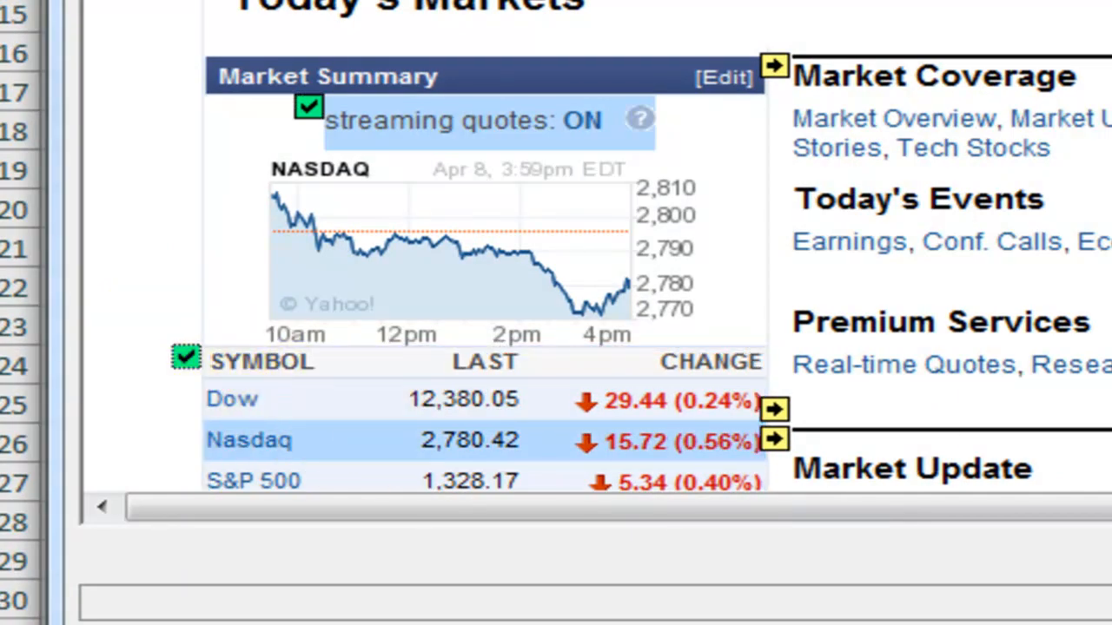
{"action": "scroll", "coordinate": [556, 260], "scroll_direction": "down", "scroll_amount": 2}
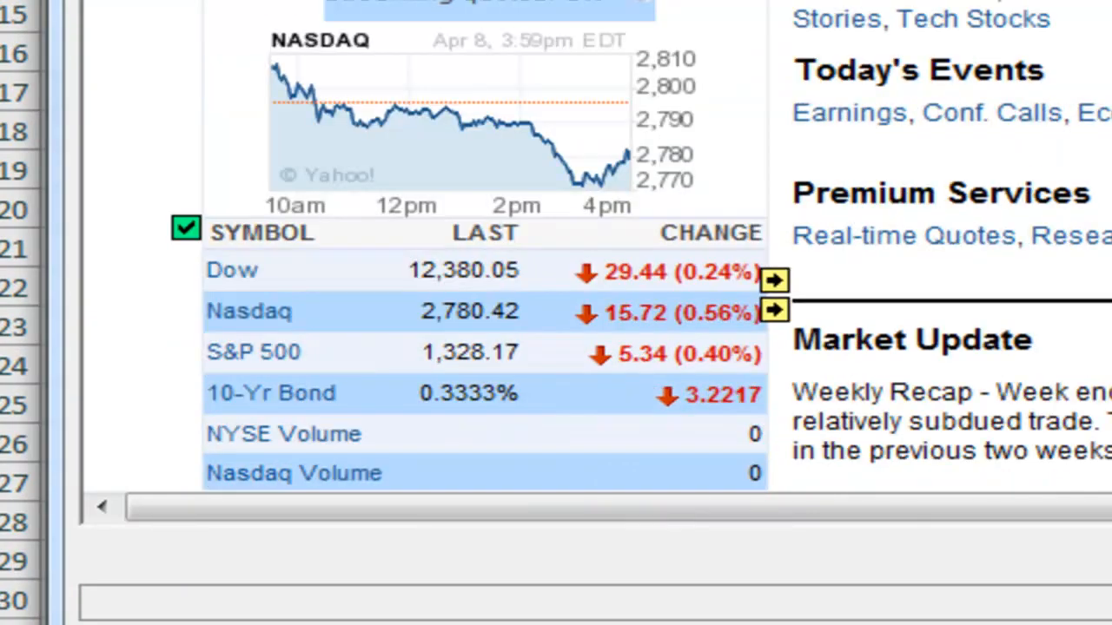
{"action": "scroll", "coordinate": [556, 260], "scroll_direction": "down", "scroll_amount": 3}
{"action": "scroll", "coordinate": [556, 261], "scroll_direction": "down", "scroll_amount": 2}
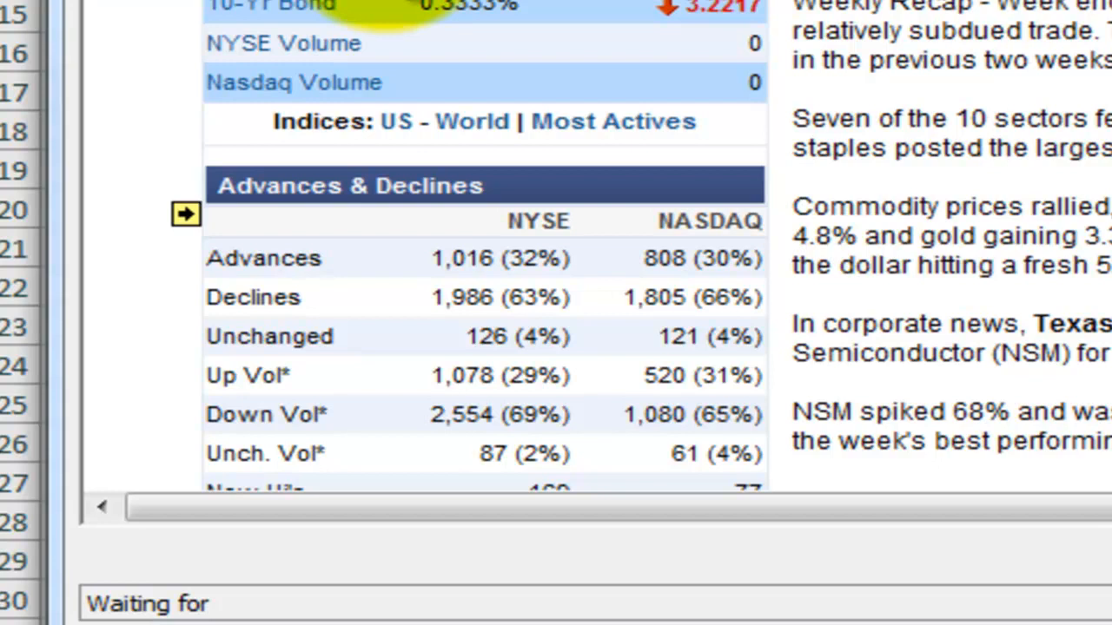
{"action": "left_click", "coordinate": [185, 214]}
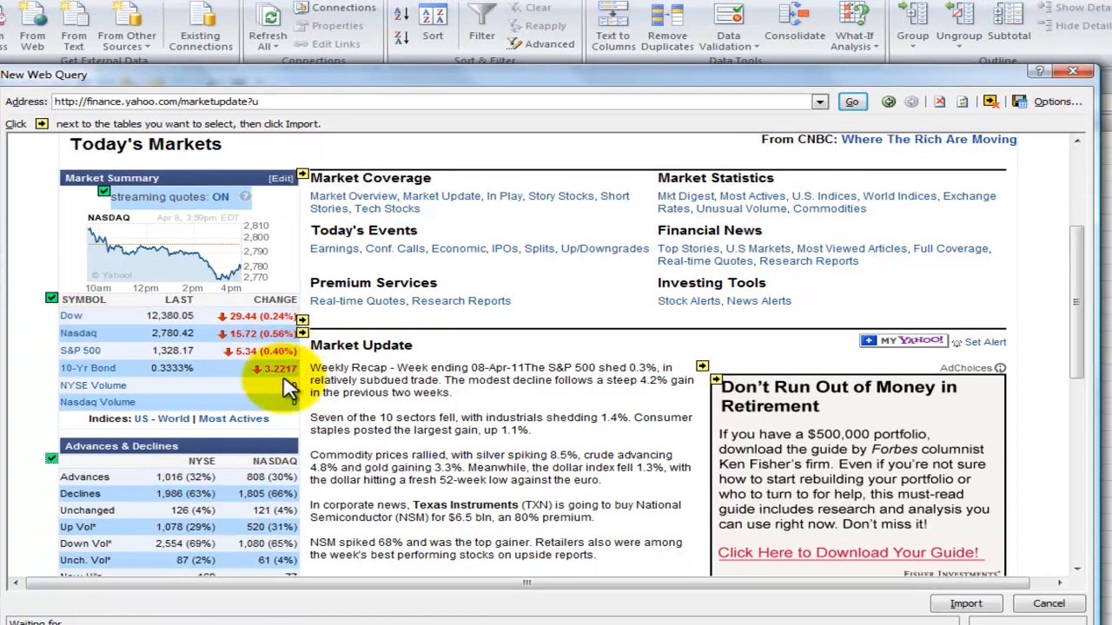
- Import the marked tables to $A$1 with automatic column width adjustment turned off
{"action": "left_click", "coordinate": [966, 604]}
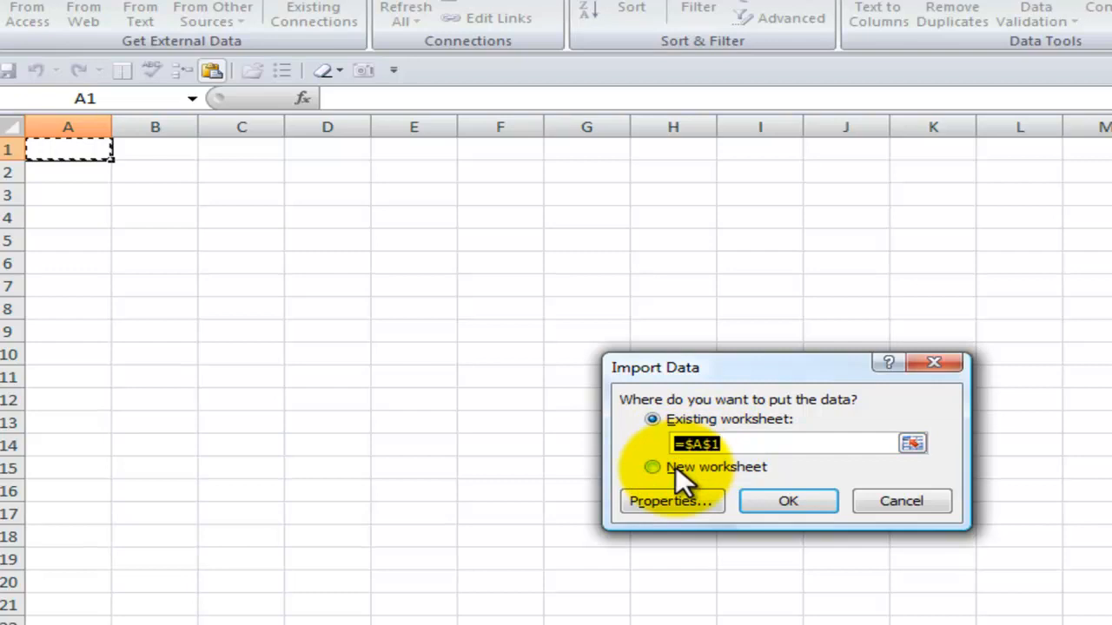
{"action": "left_click", "coordinate": [663, 503]}
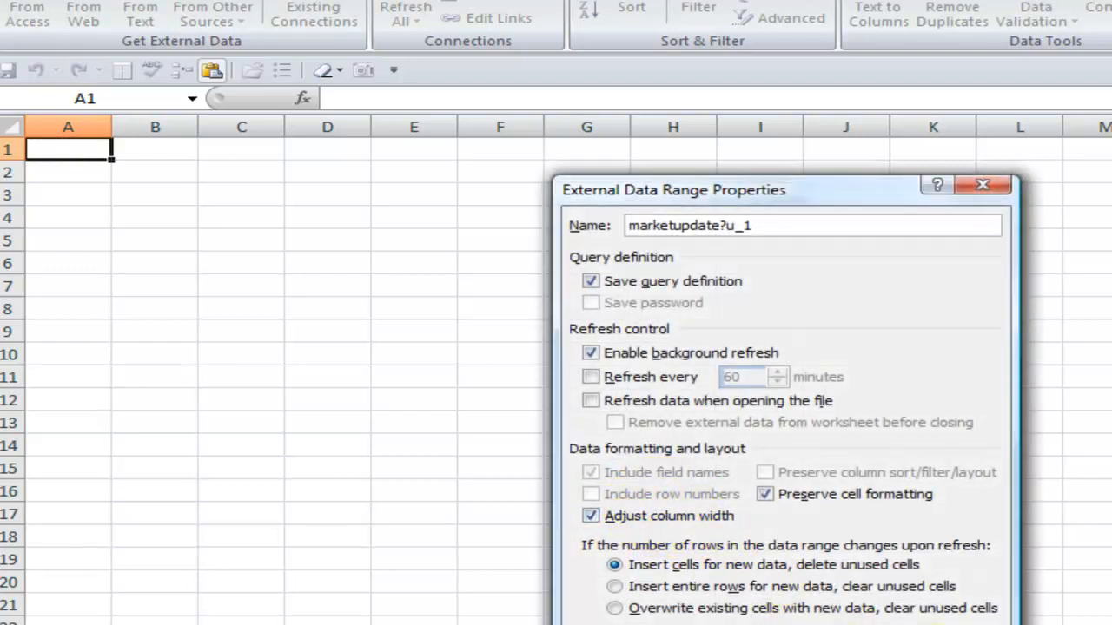
{"action": "key", "text": "Return"}
{"action": "left_click", "coordinate": [782, 500]}
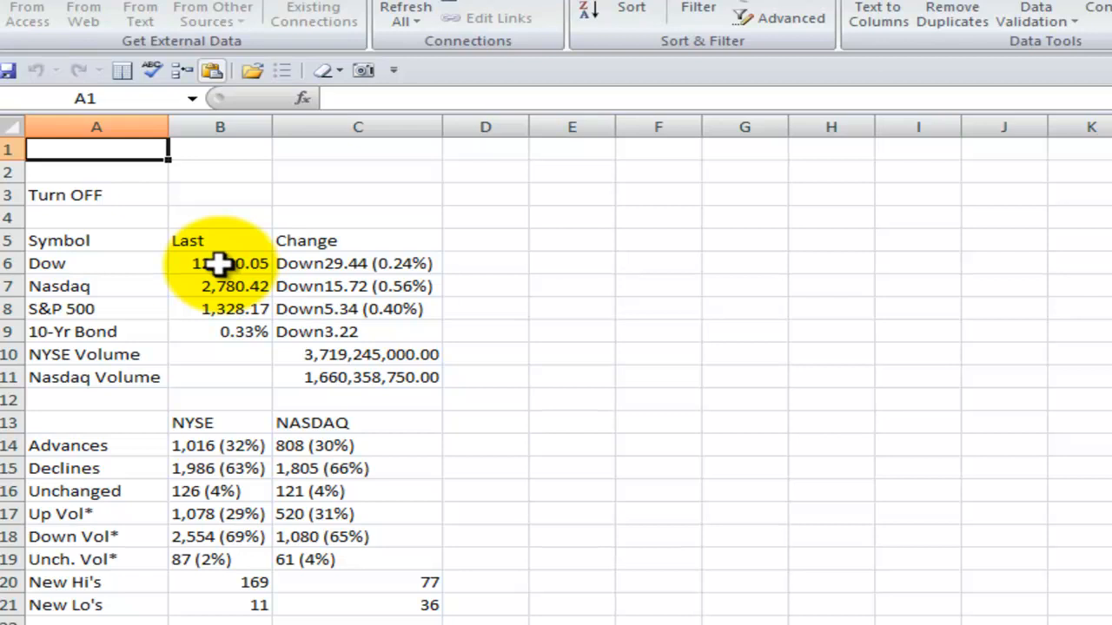
{"action": "left_click", "coordinate": [219, 263]}
- Review the imported data's Edit Web Query definition from cell B6 and close it unchanged
{"action": "right_click", "coordinate": [219, 263]}
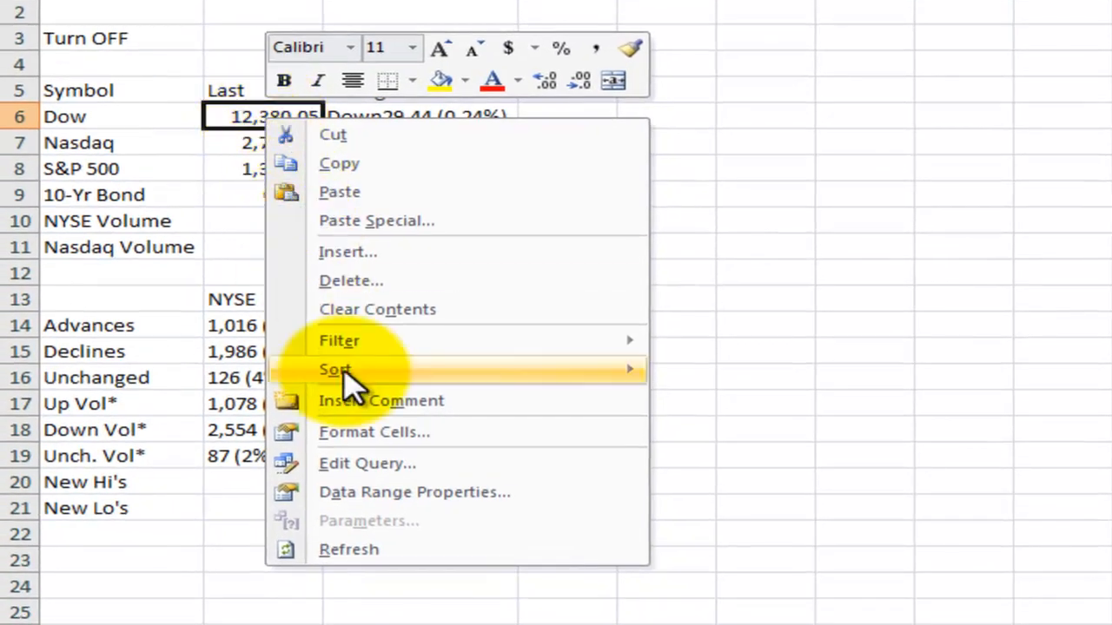
{"action": "left_click", "coordinate": [369, 469]}
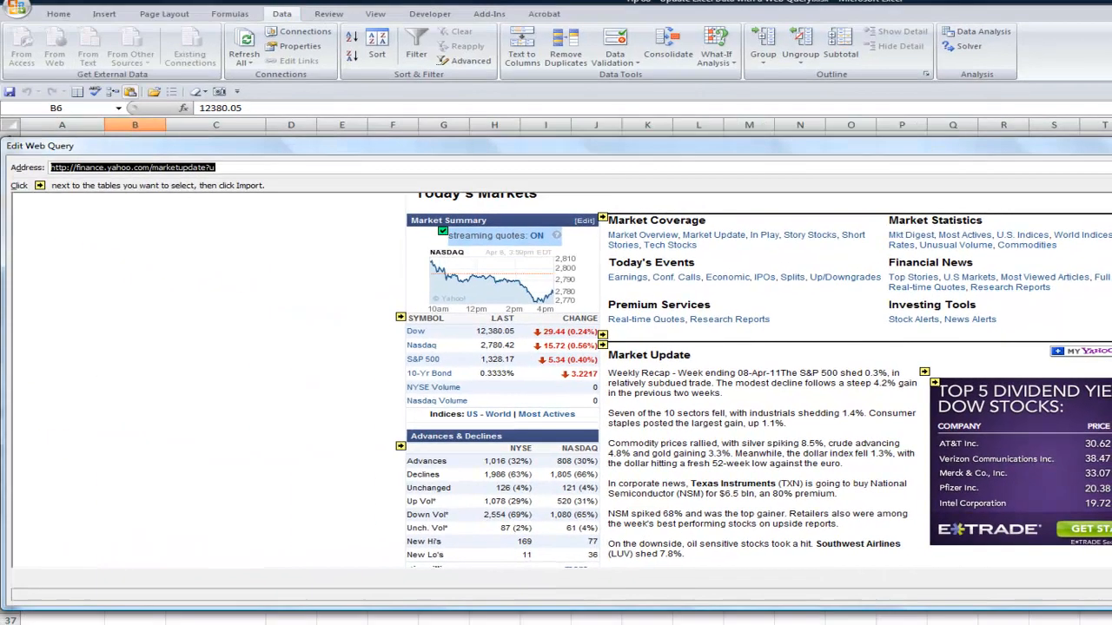
{"action": "key", "text": "Return"}
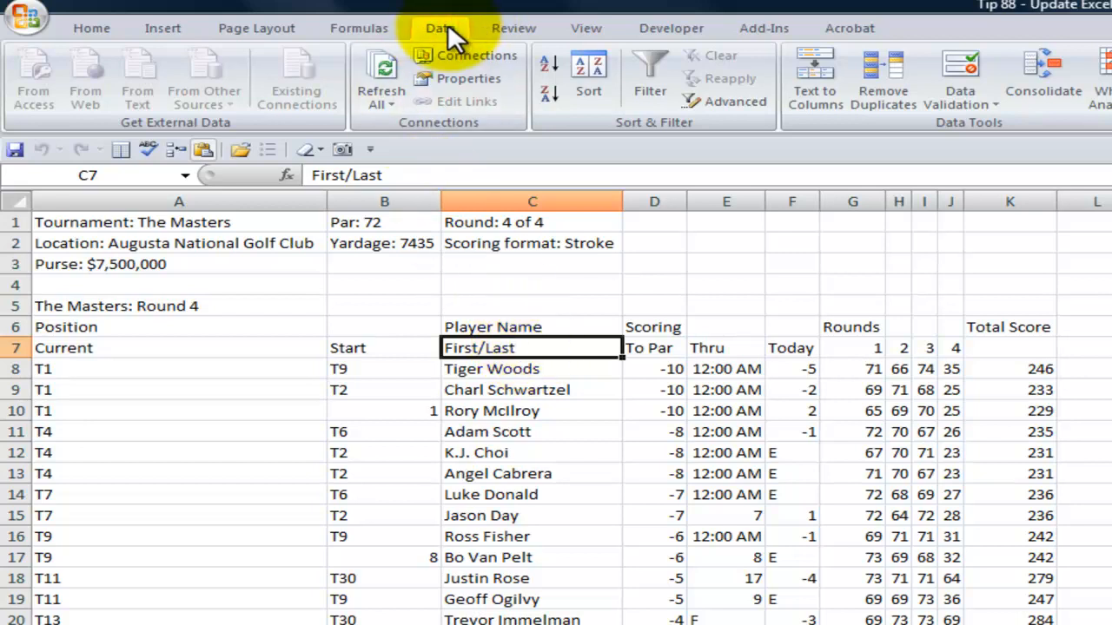
- Refresh all web queries so the Masters leaderboard shows Rory McIlroy leading at -11
{"action": "left_click", "coordinate": [376, 69]}
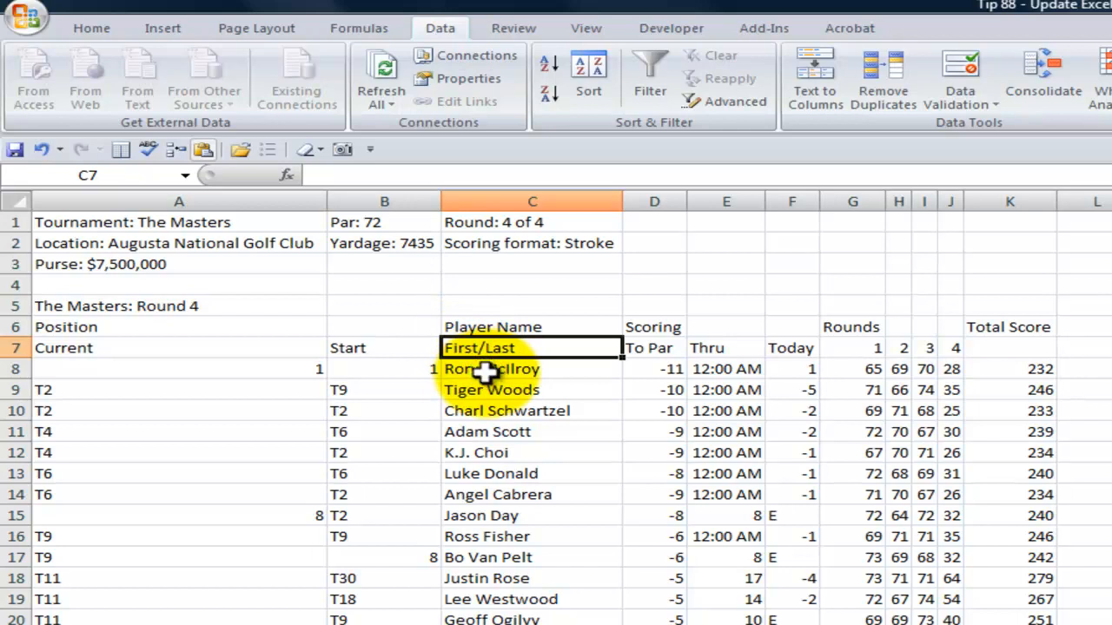
- Bring up the Data Range Properties for the leaderboard query from Rory McIlroy's cell
{"action": "left_click", "coordinate": [486, 372]}
{"action": "right_click", "coordinate": [489, 373]}
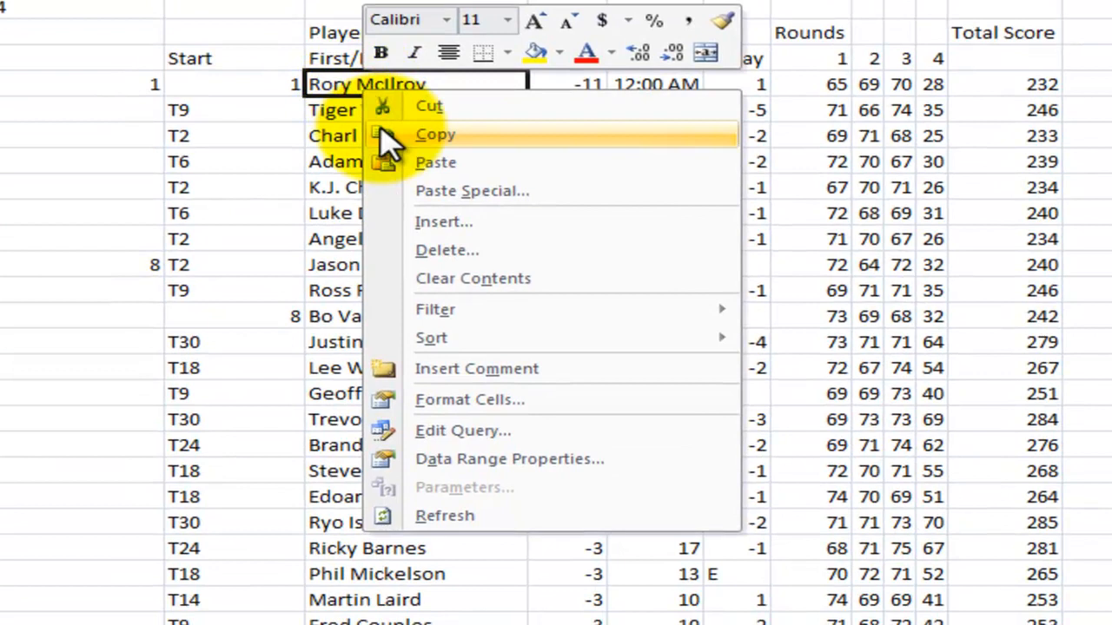
{"action": "left_click", "coordinate": [459, 460]}
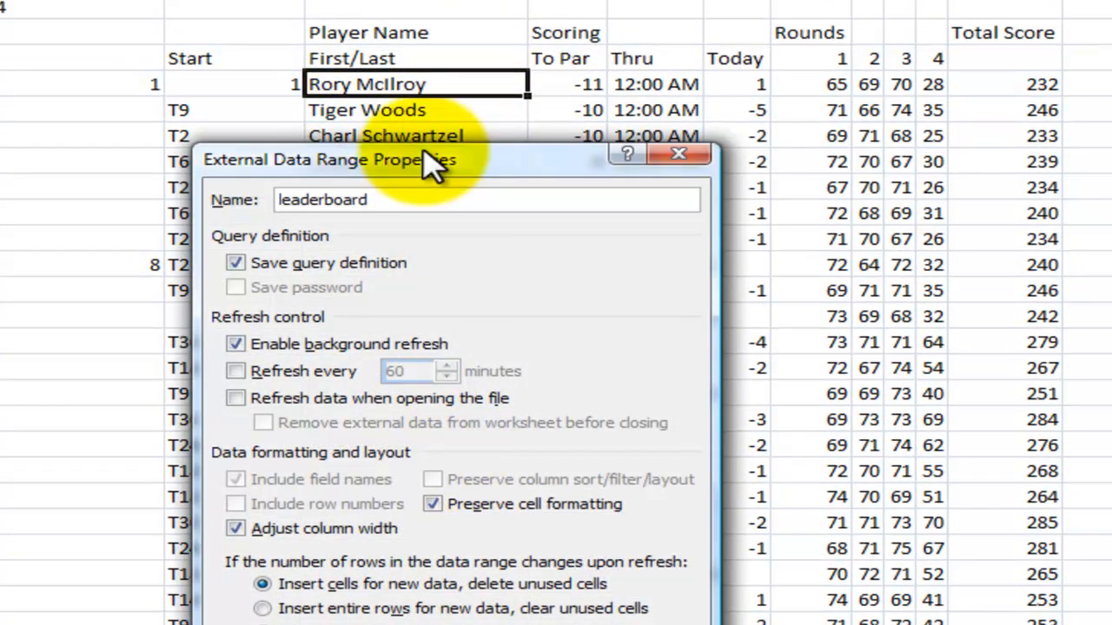
{"action": "left_click_drag", "start_coordinate": [434, 161], "coordinate": [567, 17]}
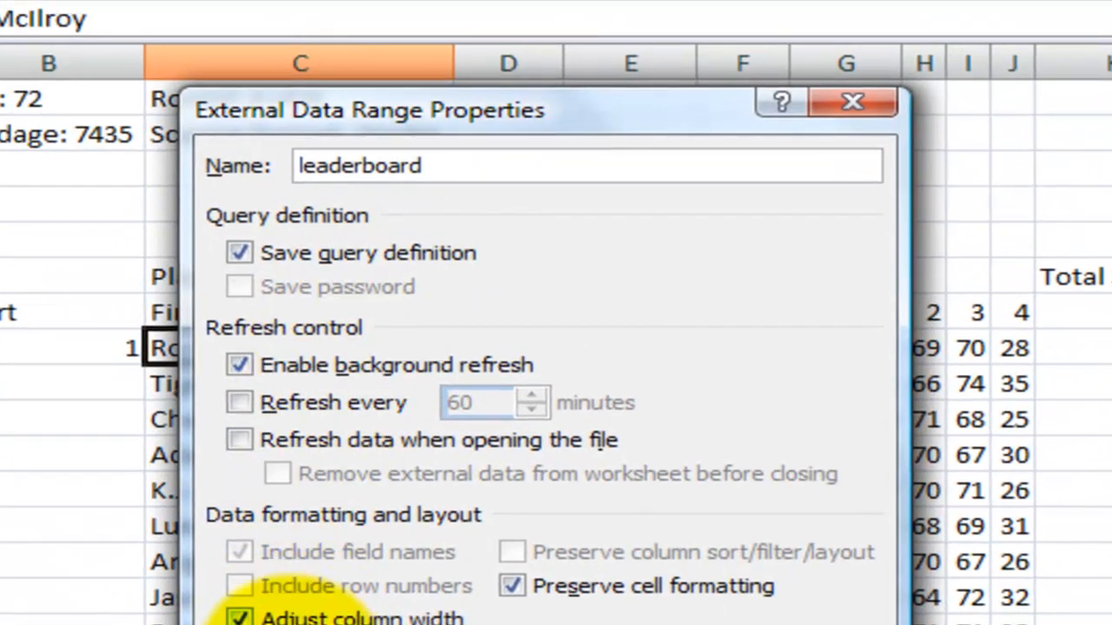
- Turn on timed refresh and set the leaderboard query to refresh every 1 minute
{"action": "left_click", "coordinate": [237, 403]}
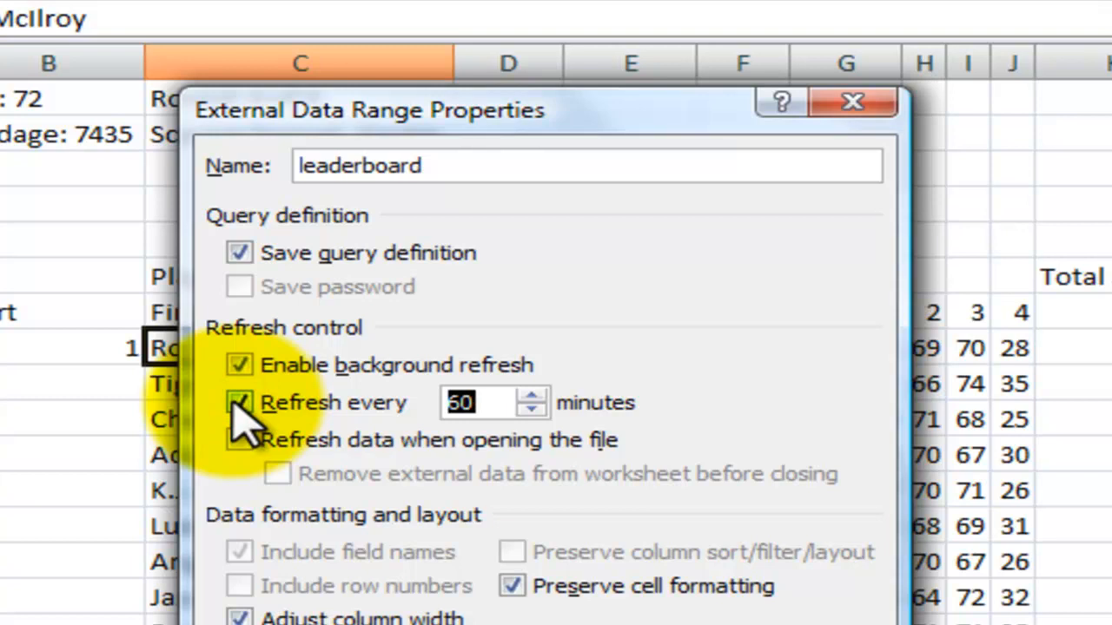
{"action": "left_click", "coordinate": [237, 403]}
{"action": "left_click", "coordinate": [237, 403]}
{"action": "double_click", "coordinate": [477, 402]}
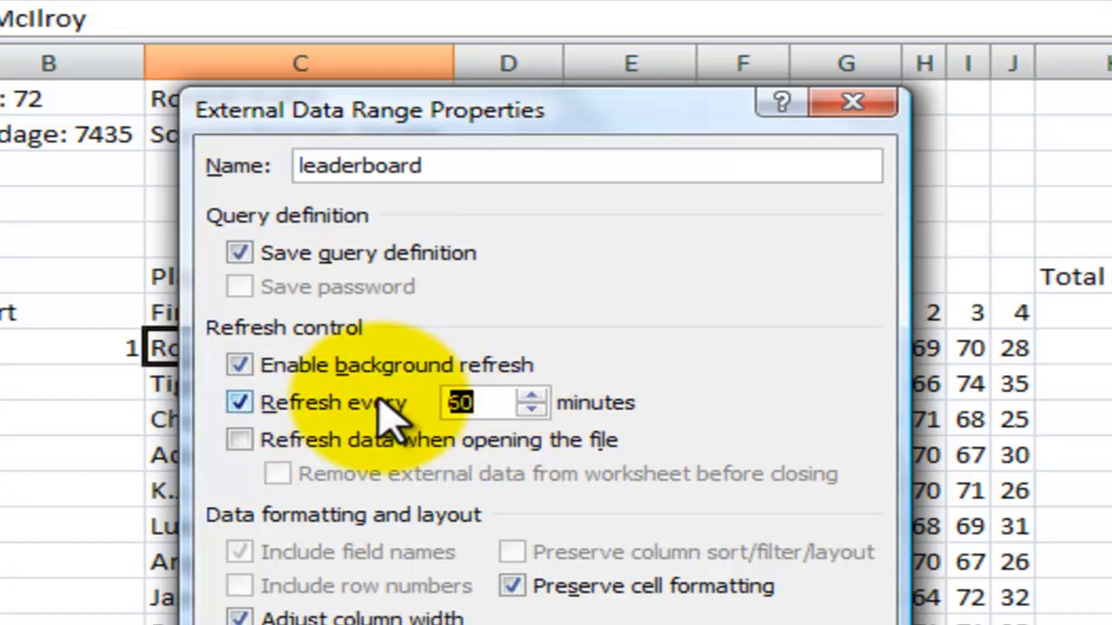
{"action": "type", "text": "1"}
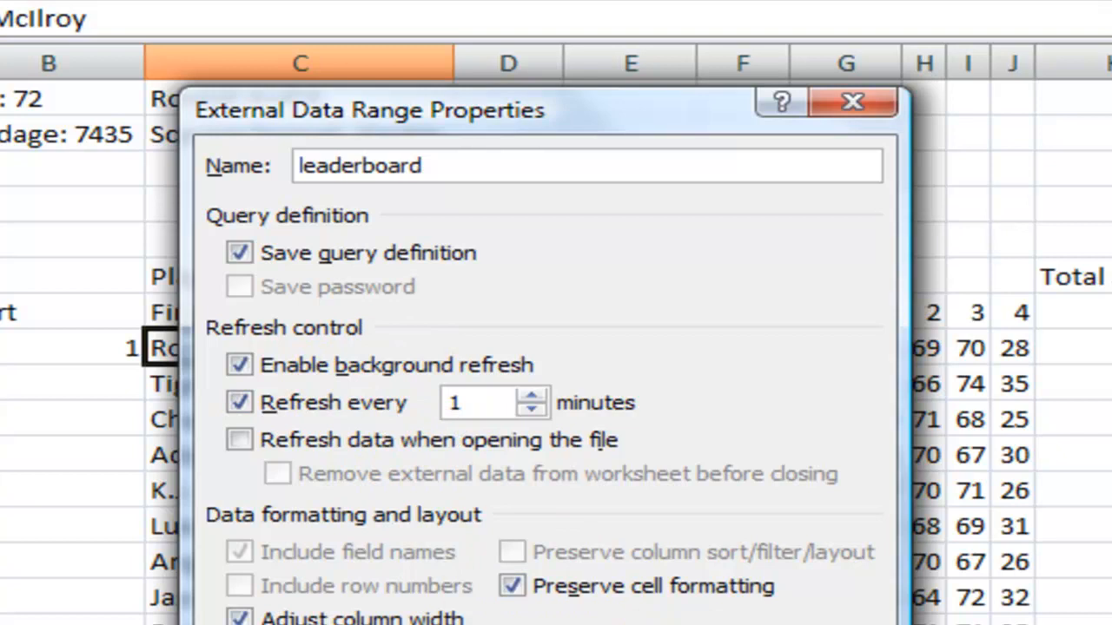
{"action": "left_click", "coordinate": [636, 524]}
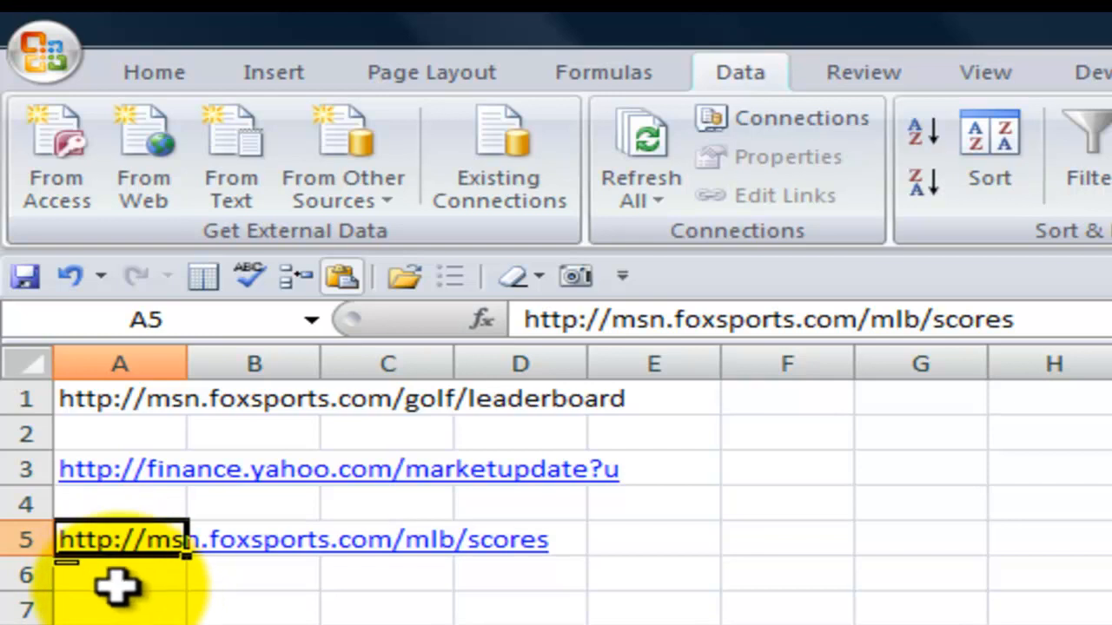
- Confirm the MLB scores address in A5 as a hyperlink and copy its URL from the formula bar
{"action": "key", "text": "Return"}
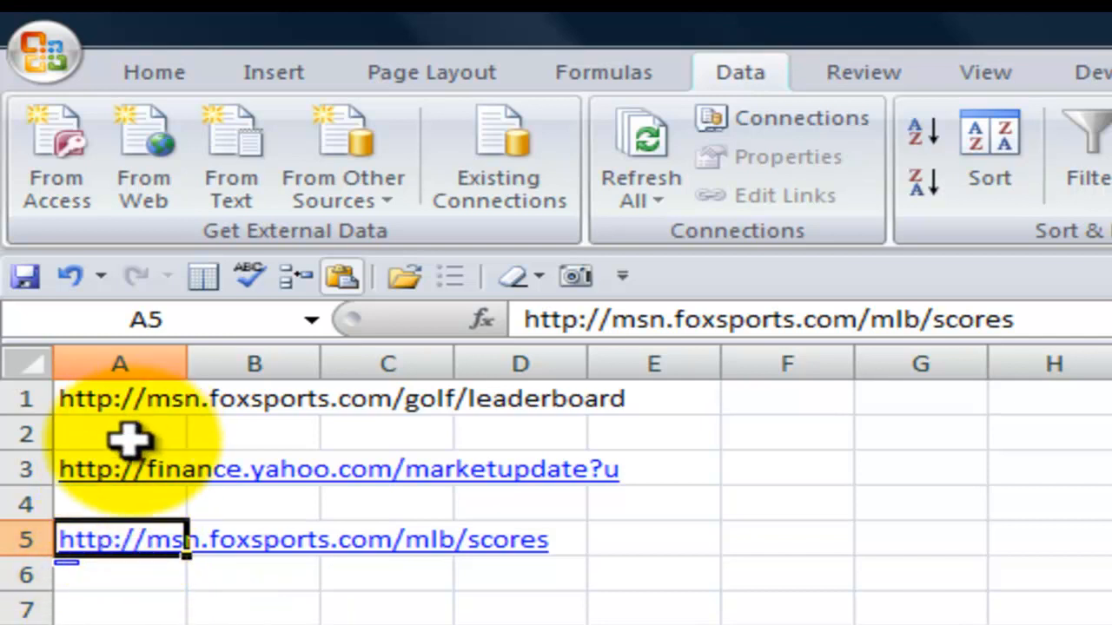
{"action": "left_click", "coordinate": [106, 587]}
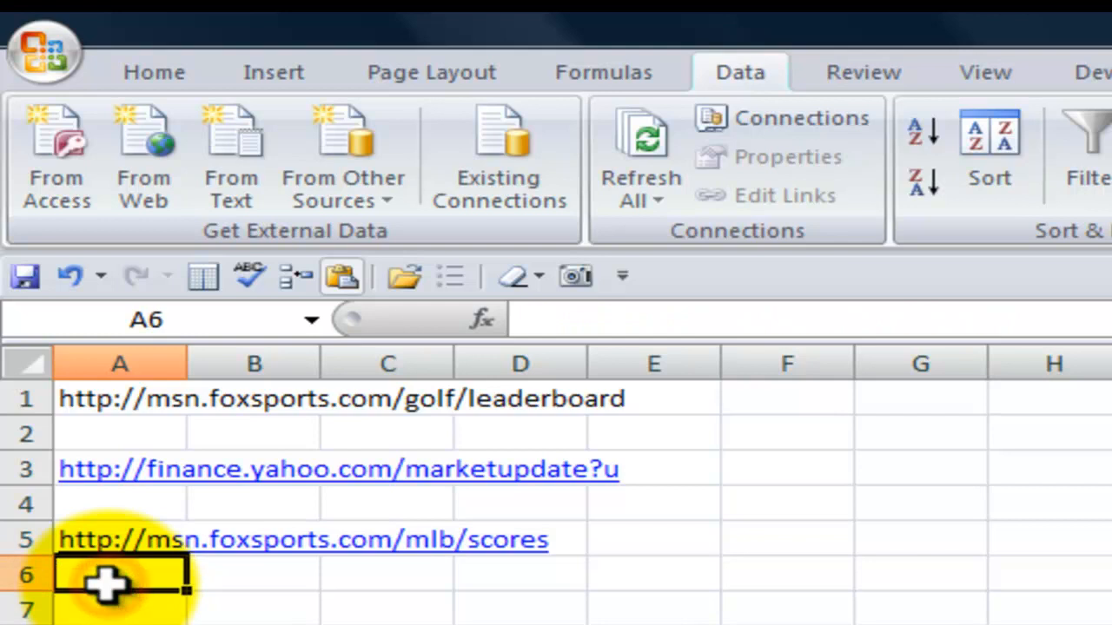
{"action": "key", "text": "Up"}
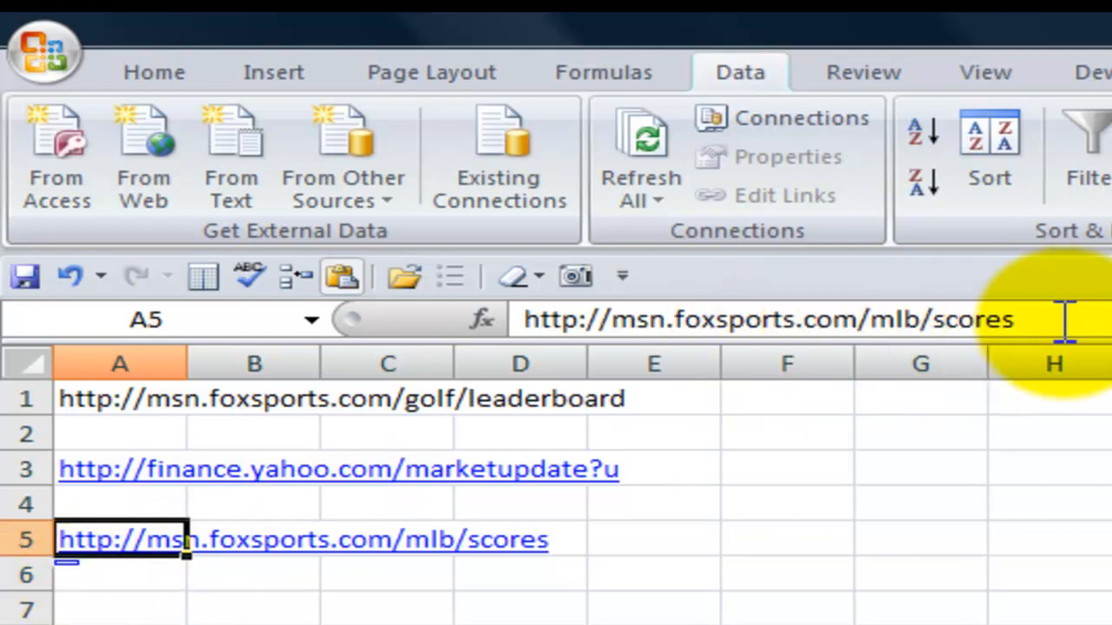
{"action": "left_click_drag", "start_coordinate": [1065, 320], "coordinate": [514, 274]}
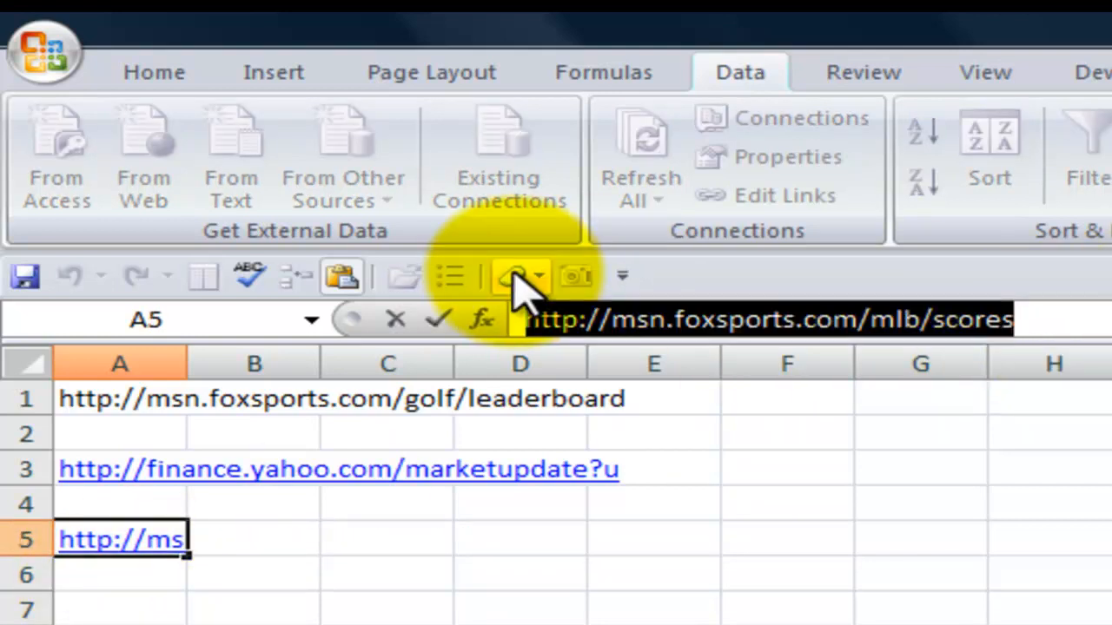
{"action": "key", "text": "ctrl+c"}
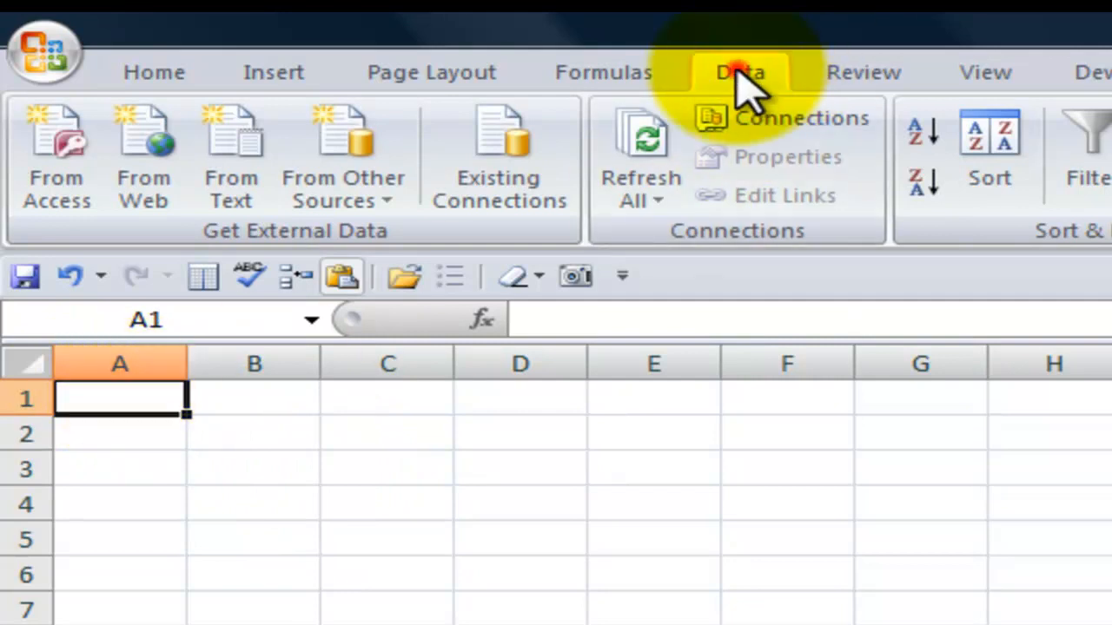
- Start a new web query and clear the existing Google address ready for the MLB scores URL
{"action": "left_click", "coordinate": [147, 156]}
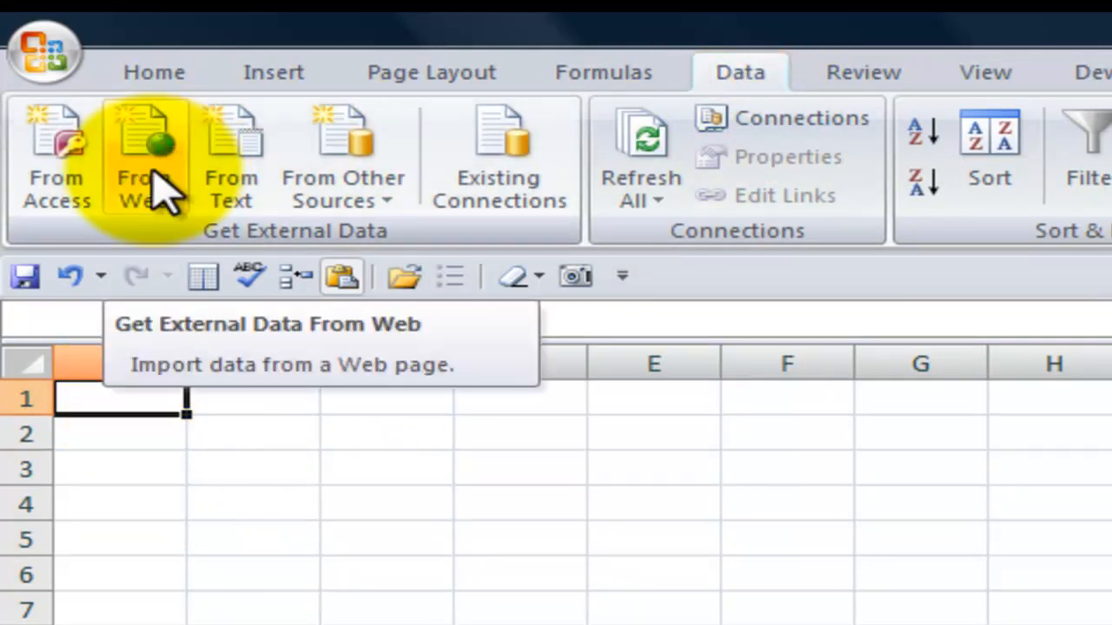
{"action": "left_click", "coordinate": [143, 165]}
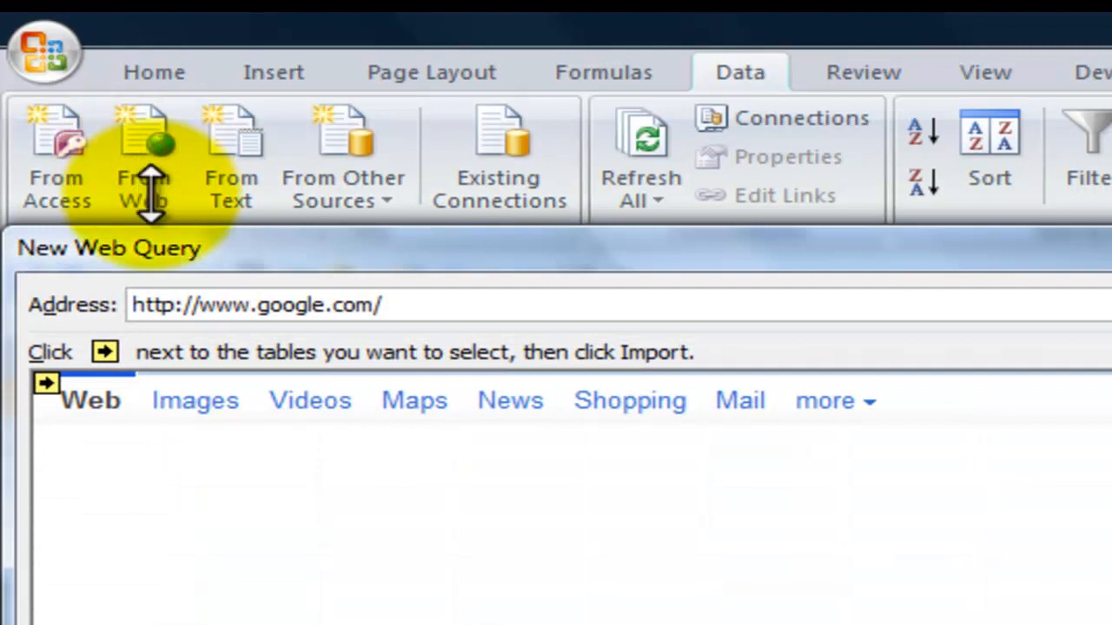
{"action": "left_click", "coordinate": [428, 300]}
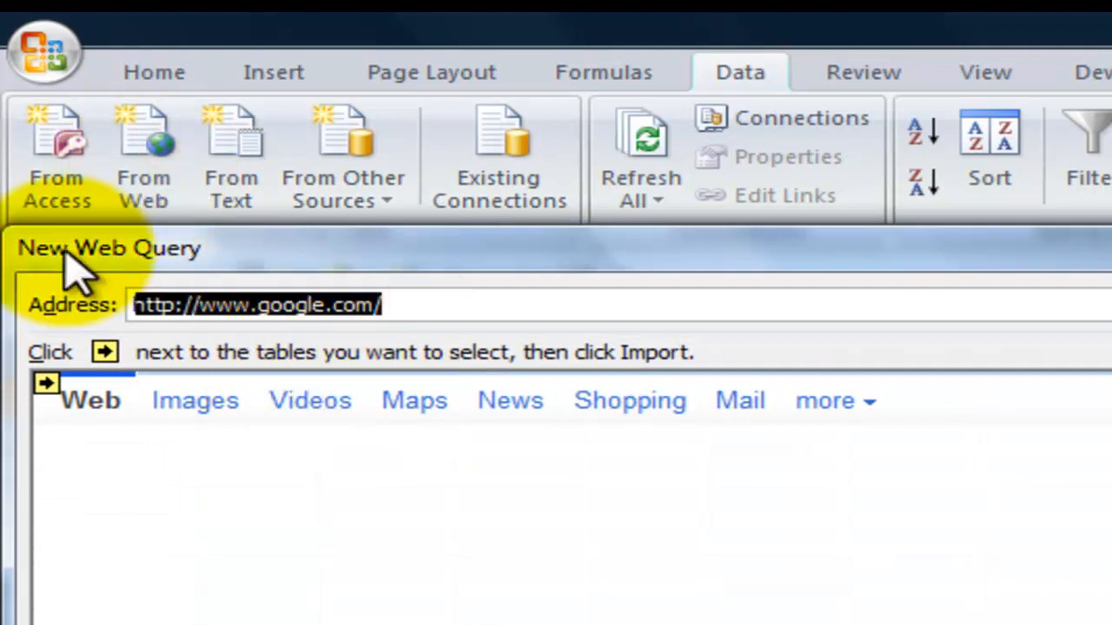
{"action": "key", "text": "BackSpace"}
{"action": "type", "text": "http://msn.foxsports.com/mlb/scores"}
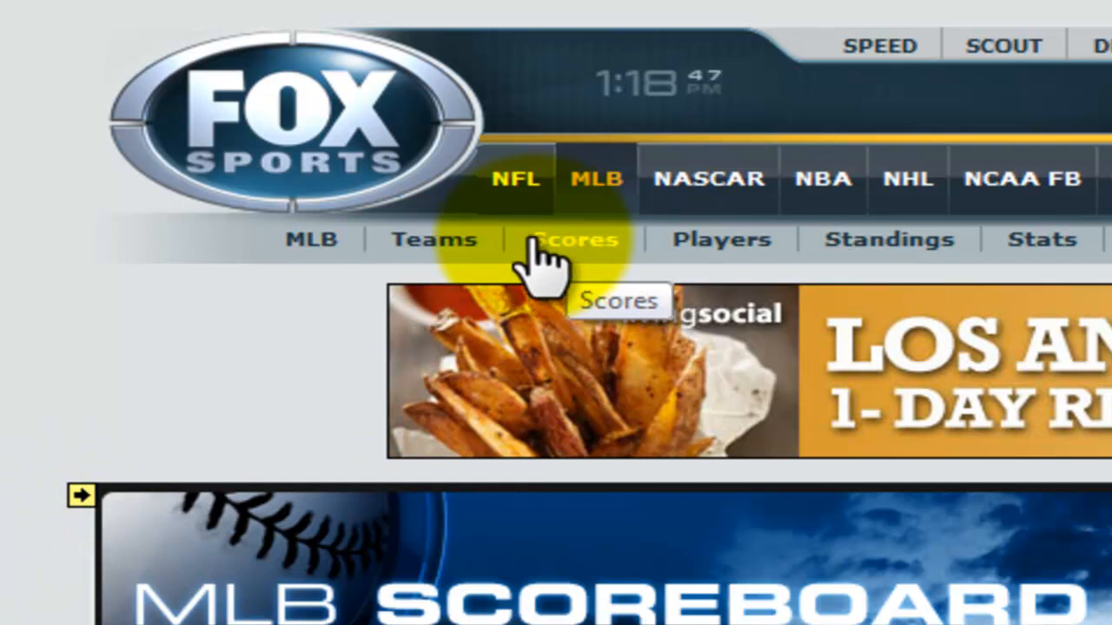
- Navigate to the Fox Sports MLB standings and import the EAST division table
{"action": "left_click", "coordinate": [311, 241]}
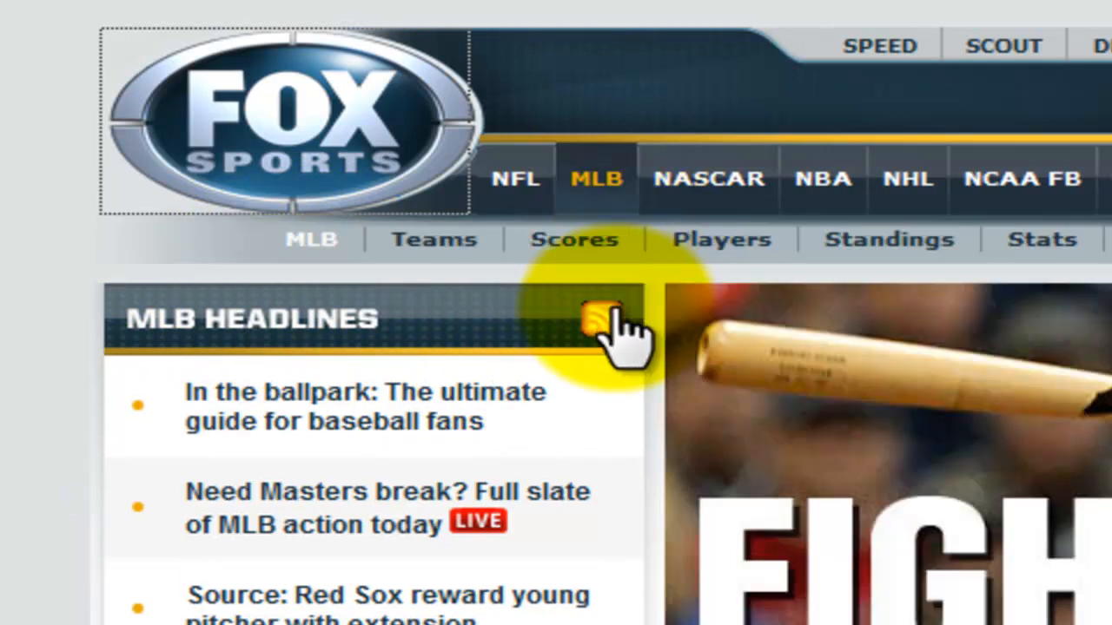
{"action": "left_click", "coordinate": [860, 239]}
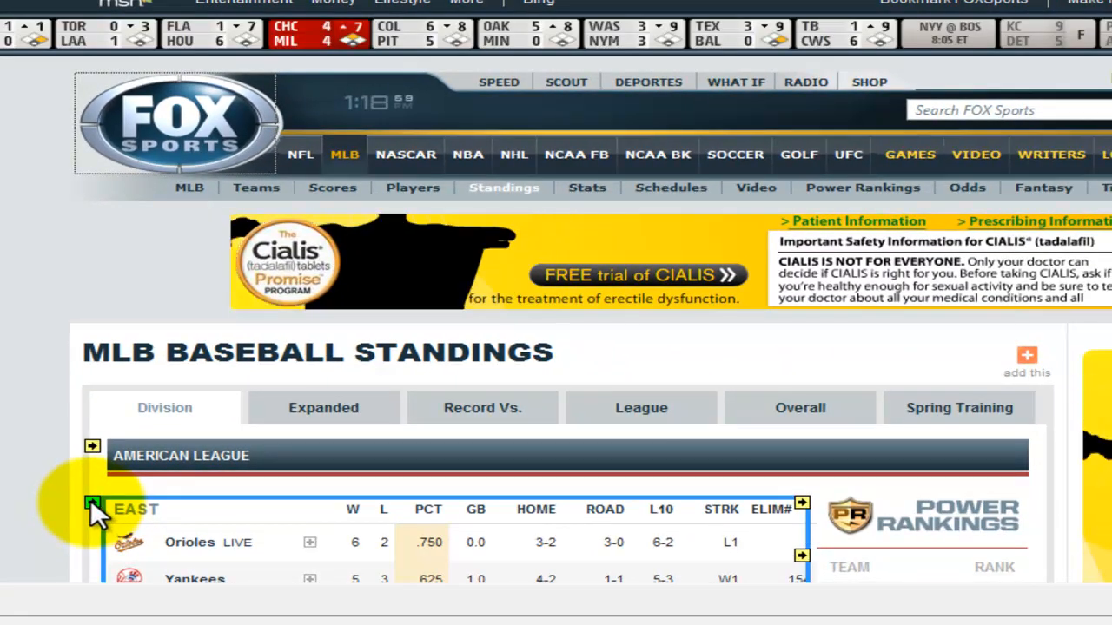
{"action": "left_click", "coordinate": [92, 504]}
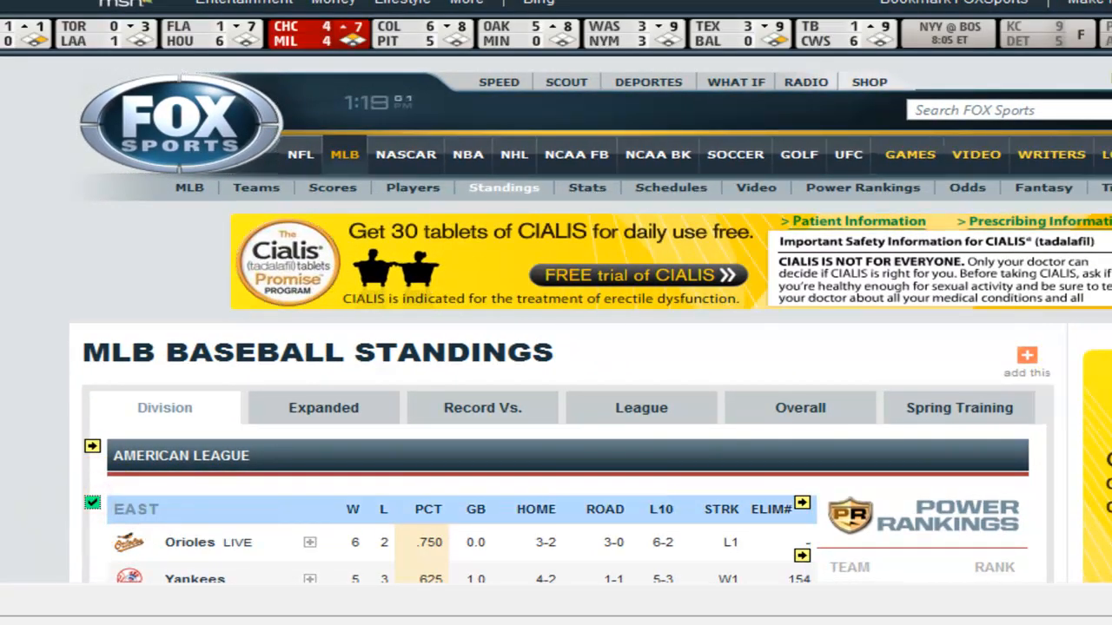
{"action": "scroll", "coordinate": [556, 347], "scroll_direction": "down", "scroll_amount": 6}
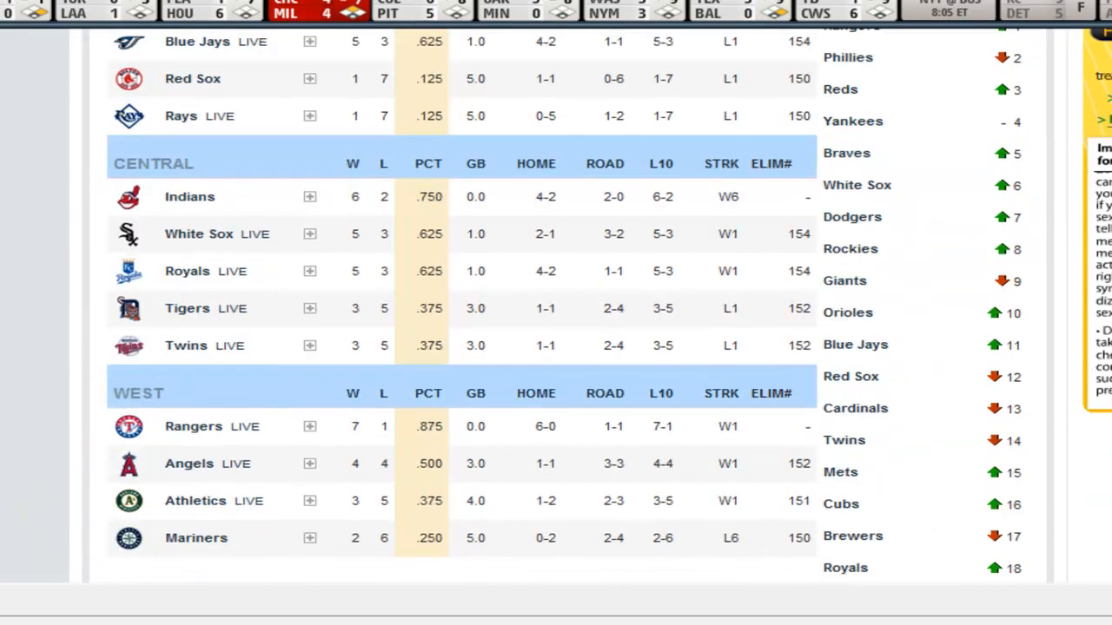
{"action": "scroll", "coordinate": [556, 348], "scroll_direction": "down", "scroll_amount": 3}
{"action": "scroll", "coordinate": [1104, 186], "scroll_direction": "up", "scroll_amount": 9}
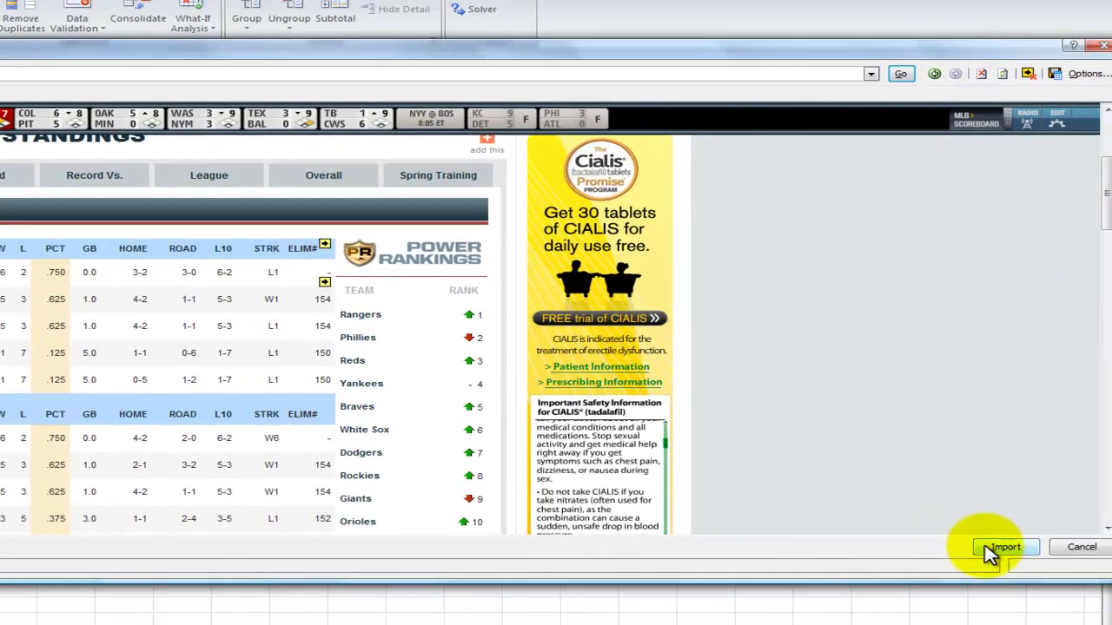
{"action": "left_click", "coordinate": [990, 554]}
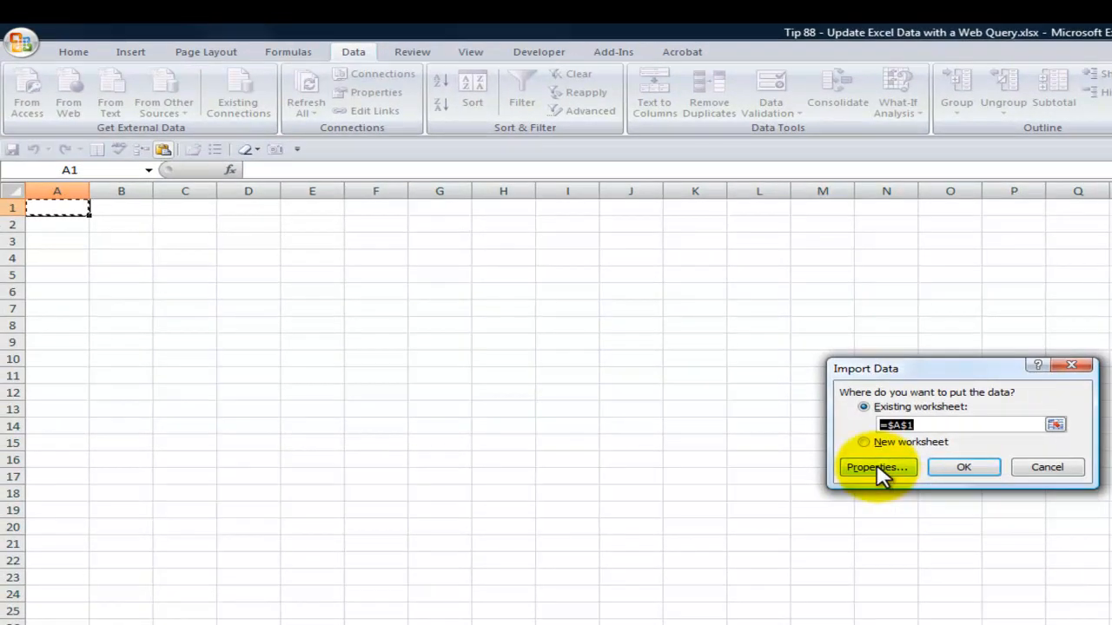
- Review the query Properties, cancel them, and import the MLB standings at $A$1
{"action": "left_click", "coordinate": [876, 467]}
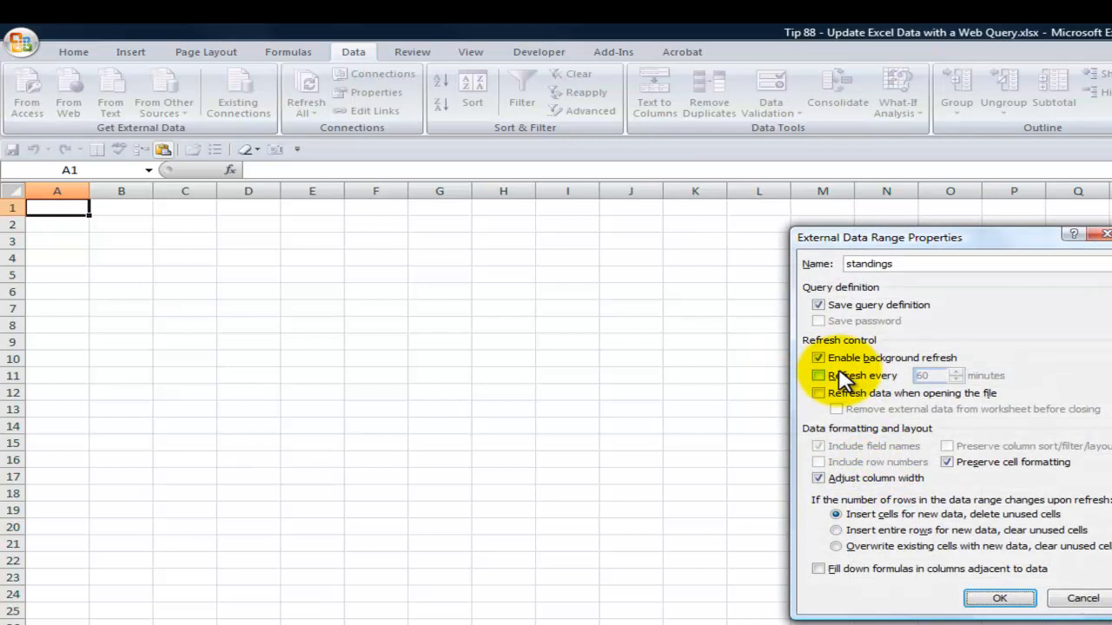
{"action": "left_click", "coordinate": [1092, 598]}
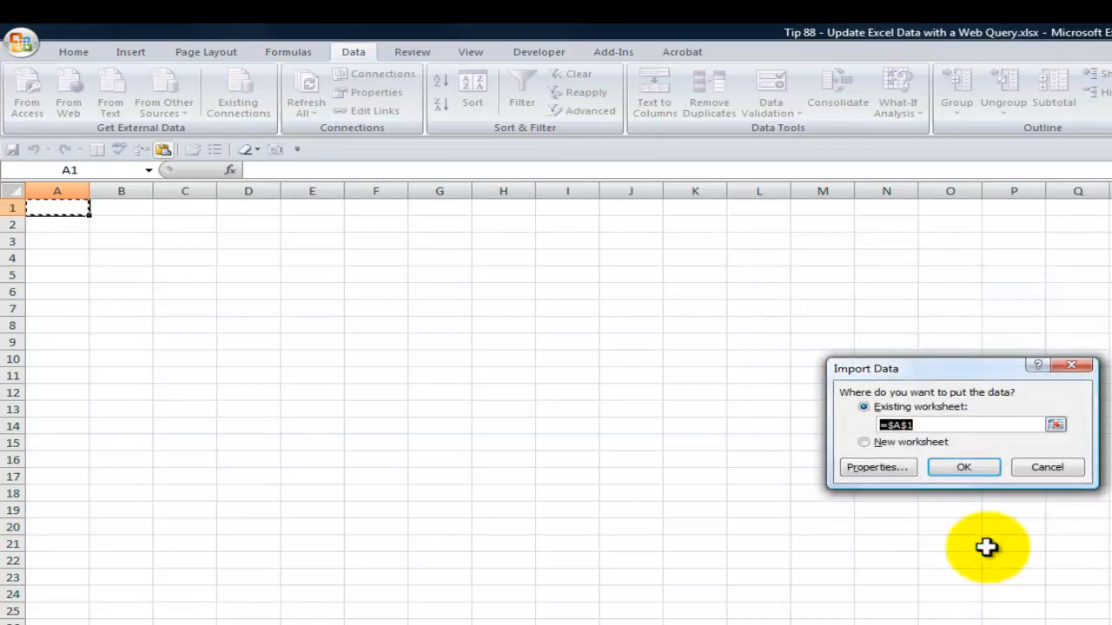
{"action": "left_click", "coordinate": [968, 467]}
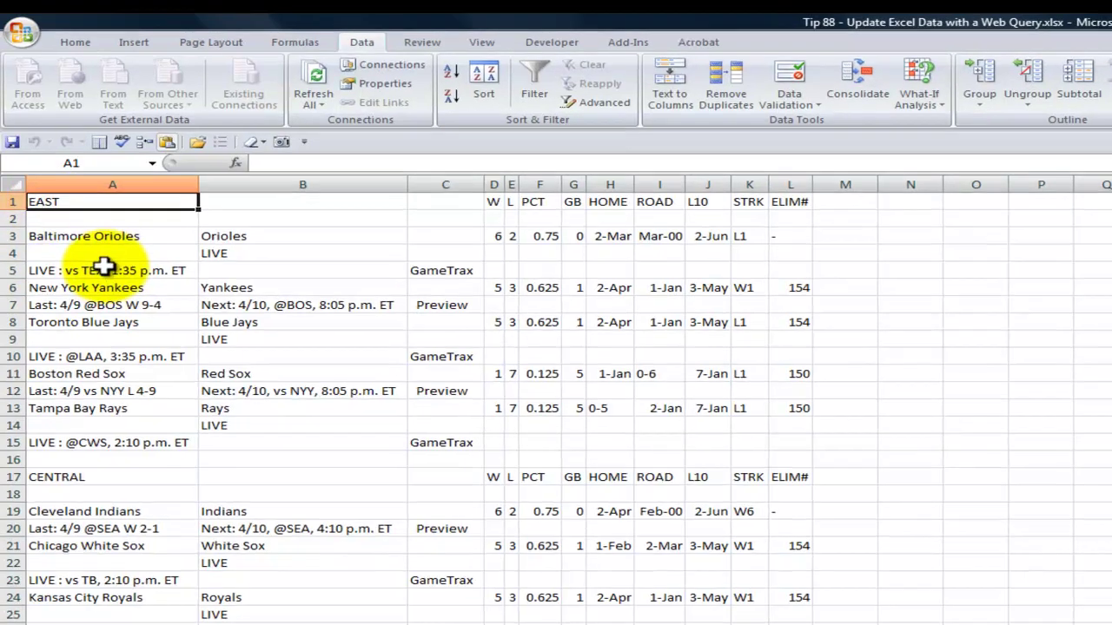
- Inspect the right-click query options on the standings data in A5, then dismiss them
{"action": "right_click", "coordinate": [109, 276]}
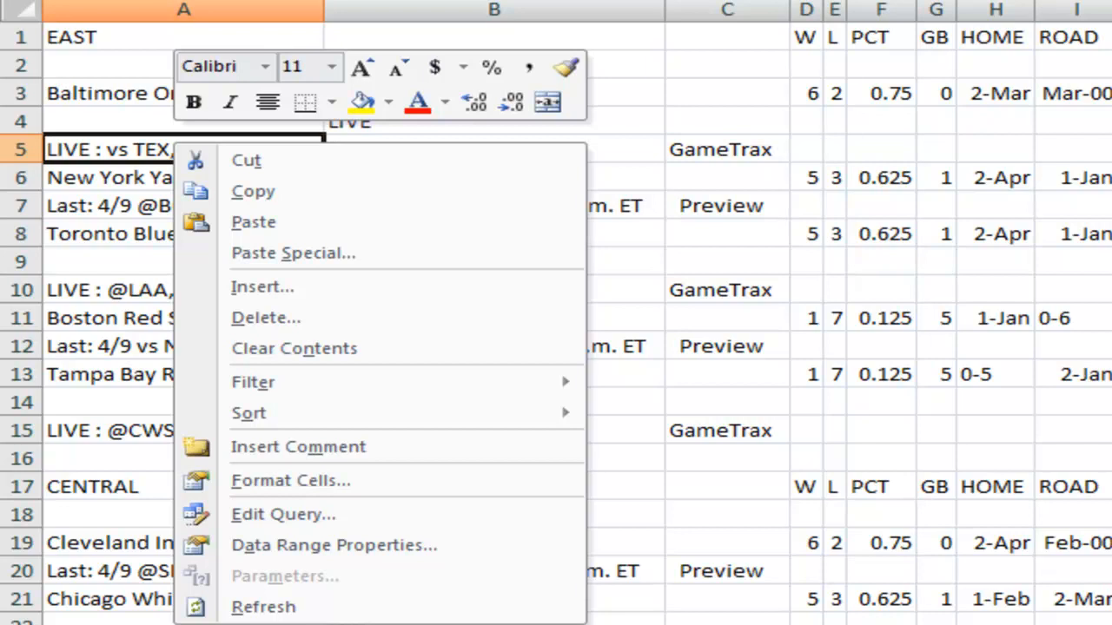
{"action": "key", "text": "Escape"}
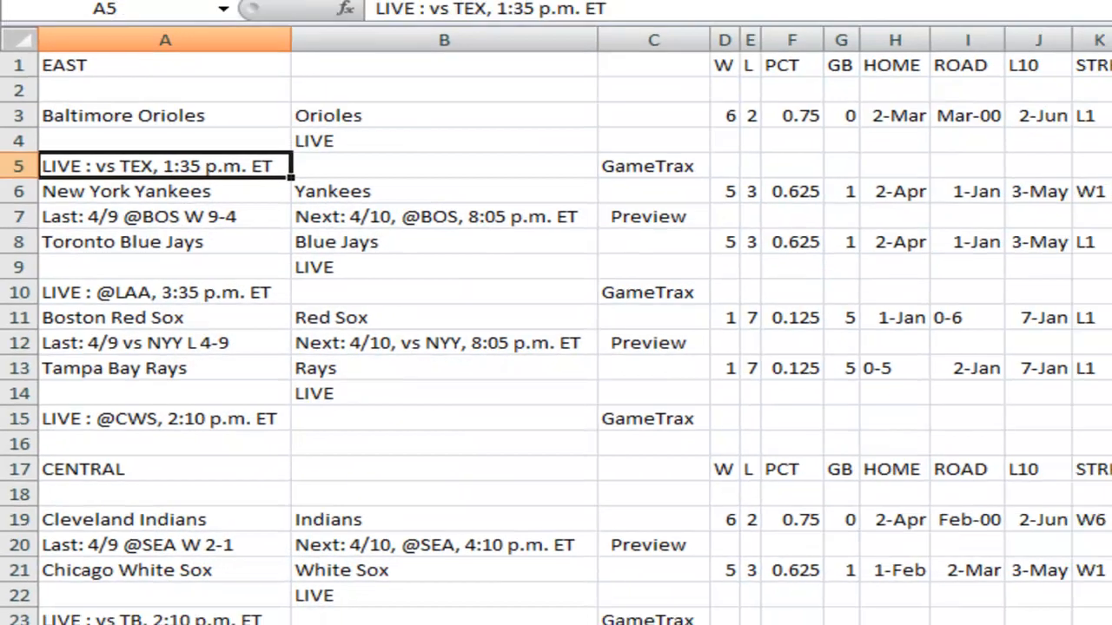